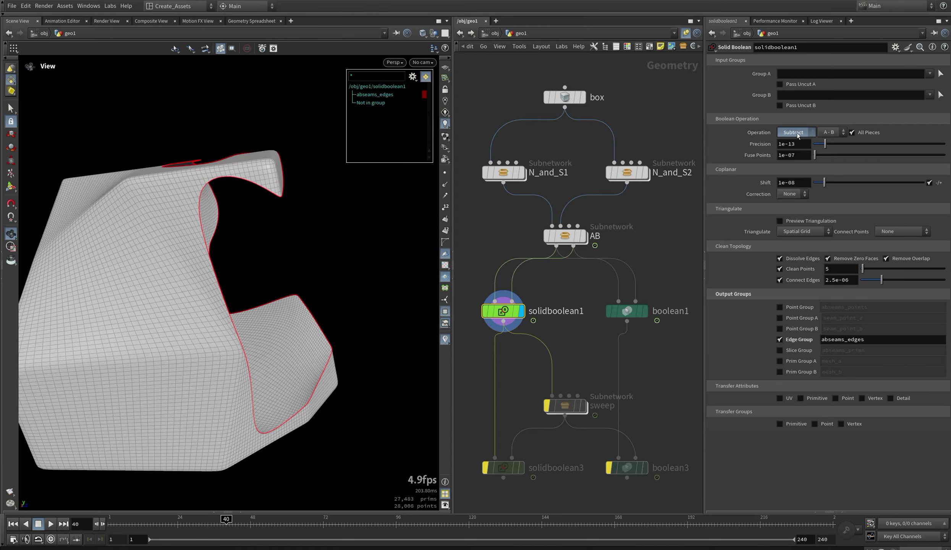
Change the solidboolean1 boolean operation from Subtract to Cutting.
left_click(796, 132)
left_click(796, 123)
left_click(794, 132)
left_click(791, 171)
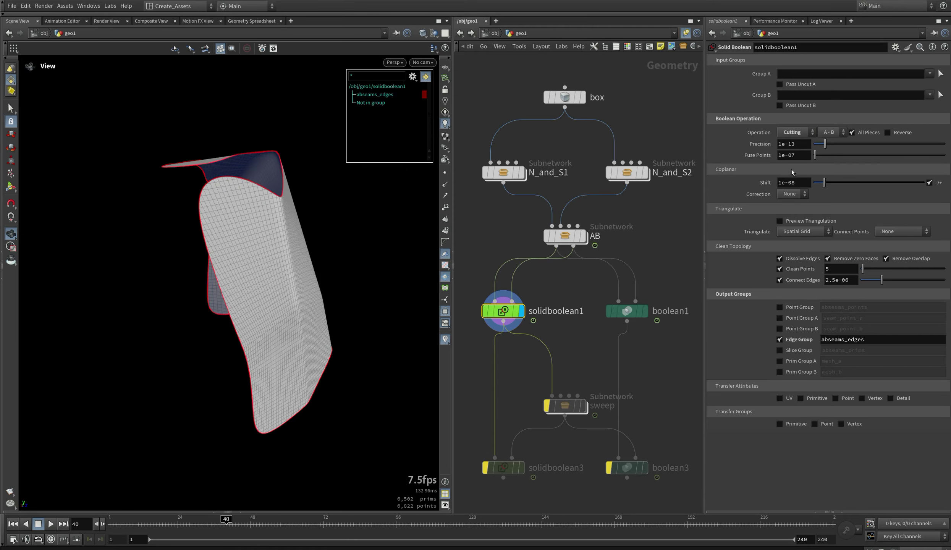
Try the Reverse option of the Cutting operation in both directions, B - A and A - B, ending on A - B without Reverse.
left_click(886, 132)
left_click(886, 131)
left_click(828, 154)
left_click(890, 132)
left_click(890, 132)
left_click(827, 132)
left_click(822, 143)
Set the boolean operation to Shatter and try the B - A direction before returning to A - B.
left_click(794, 132)
left_click(791, 180)
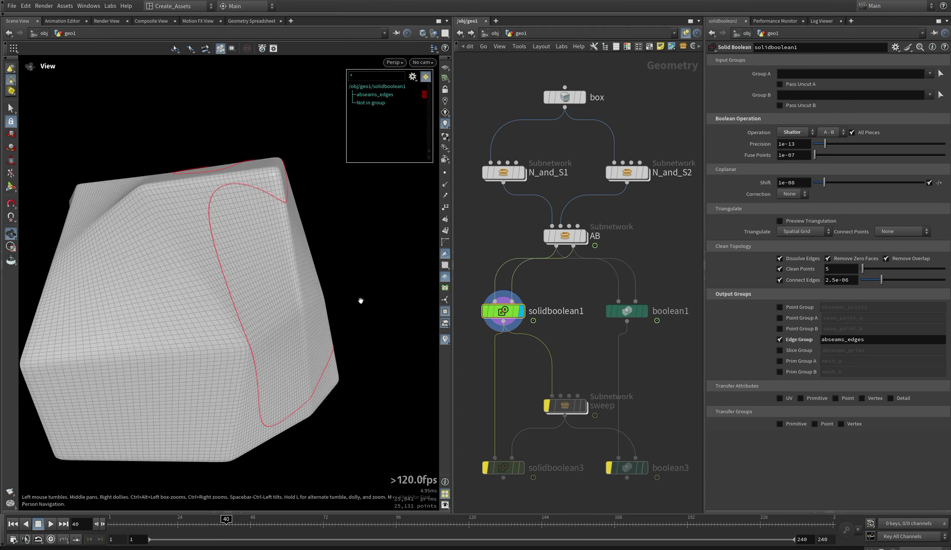
left_click(828, 132)
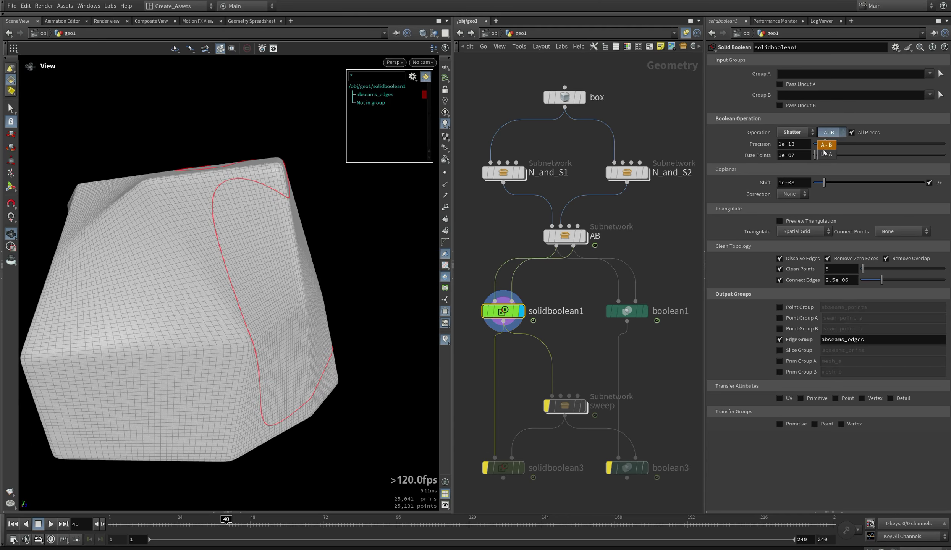
left_click(825, 154)
left_click(824, 144)
Set the solidboolean1 boolean operation to Intersect.
left_click(795, 133)
left_click(790, 164)
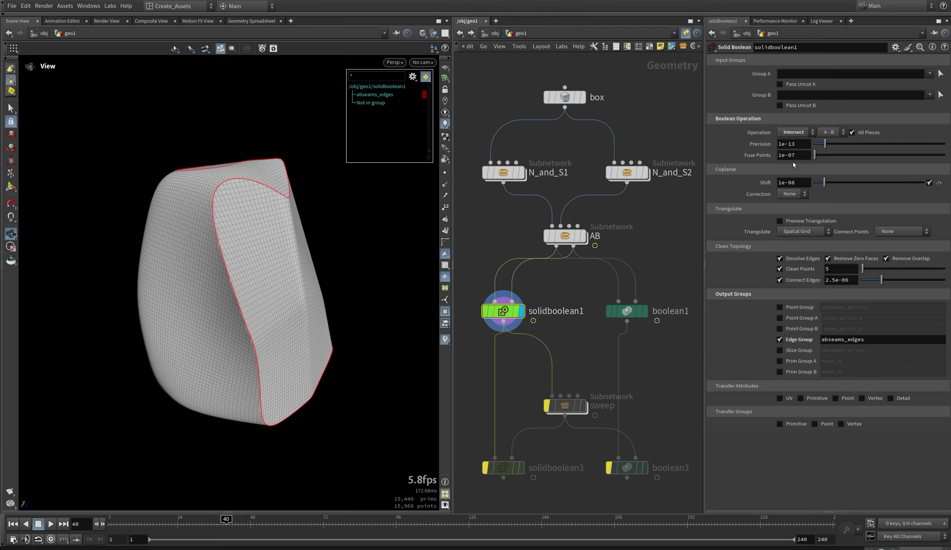
Try a Fuse Points value of 1.3e-06 and restore the default.
left_click_drag(794, 144, 778, 144)
left_click(801, 154)
left_click(802, 155)
left_click_drag(815, 154, 830, 157)
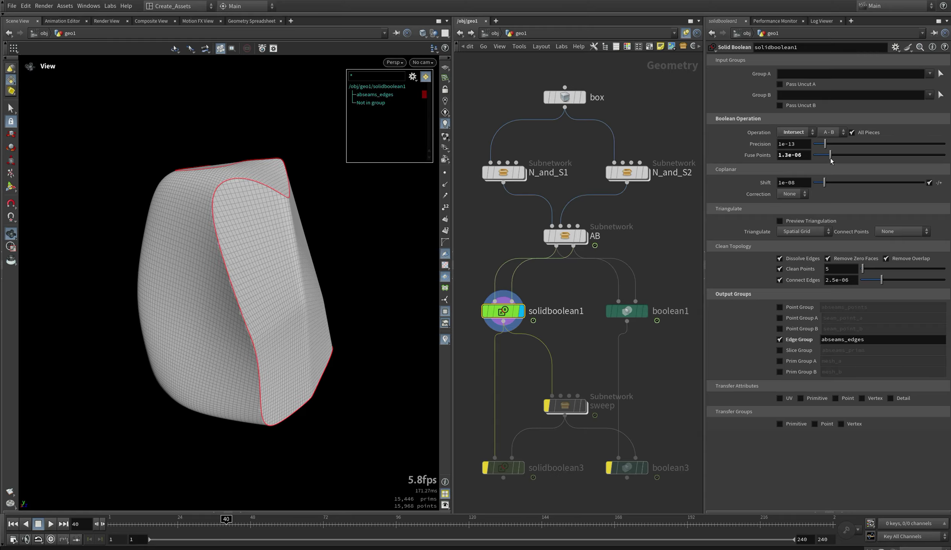
middle_click(759, 158, "ctrl")
Turn on Preview Triangulation and inspect the triangulated intersection of the two meshes up close.
left_click(779, 221)
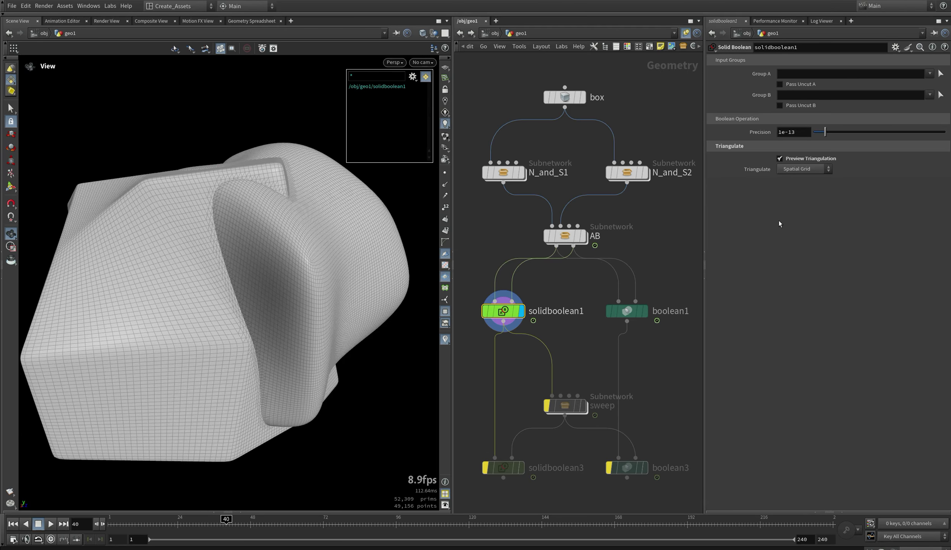
right_click_drag(260, 182, 403, 182)
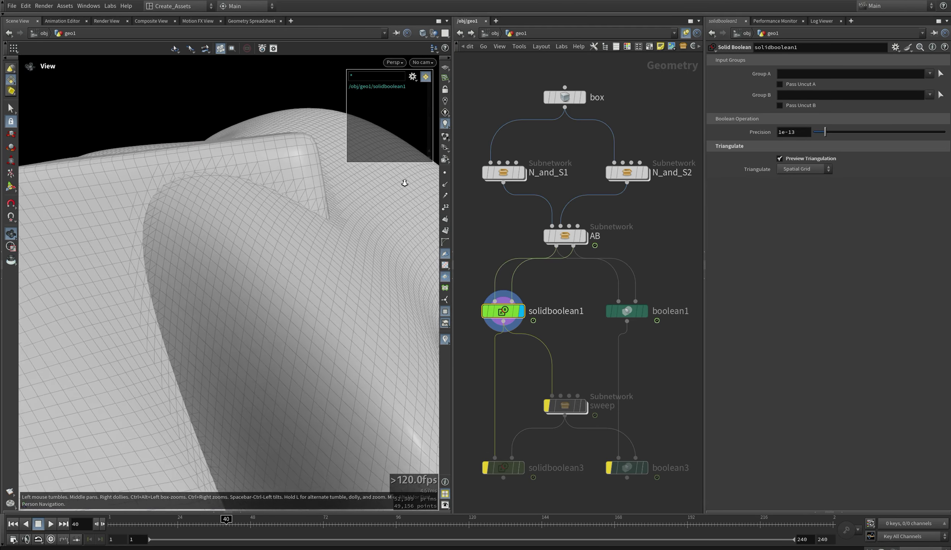
left_click_drag(403, 182, 327, 210)
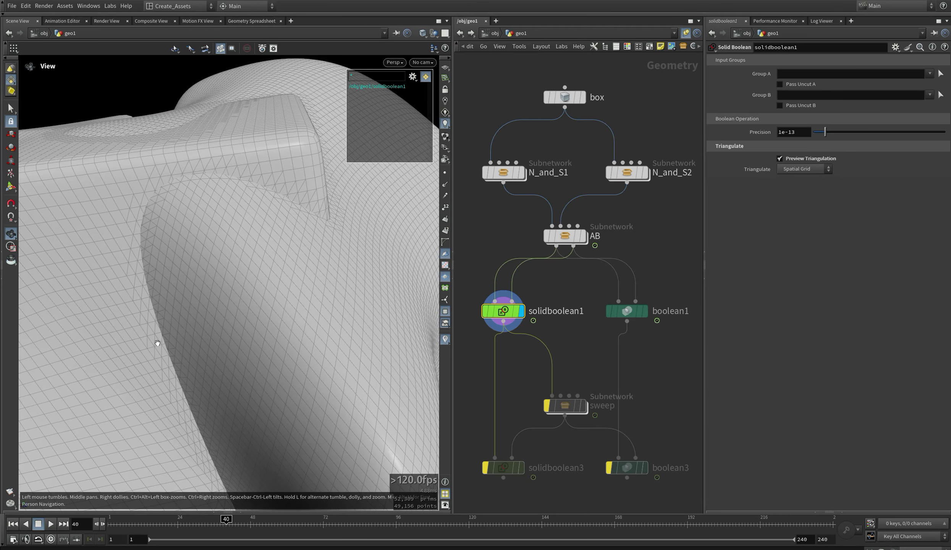
Try the Standard (HDK), Delaunay and Ear Clipping triangulation methods, return to Spatial Grid and turn off Preview Triangulation.
left_click(803, 169)
left_click(801, 181)
left_click(802, 169)
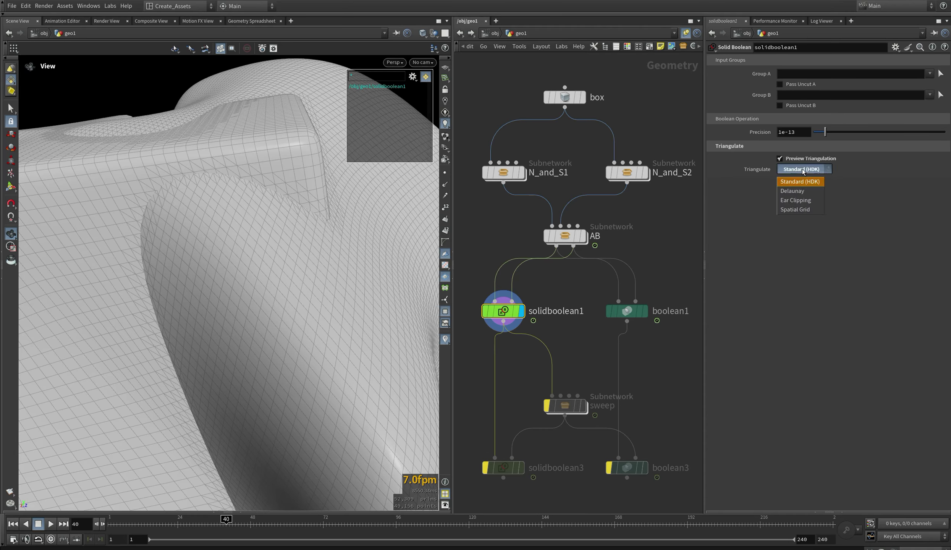
left_click(799, 190)
left_click(796, 171)
left_click(797, 200)
left_click(798, 170)
left_click(798, 208)
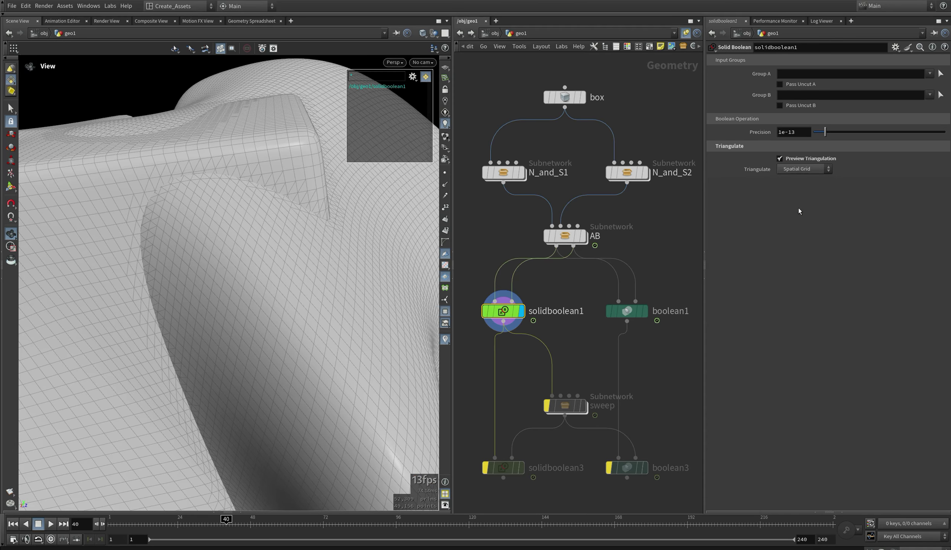
left_click(794, 158)
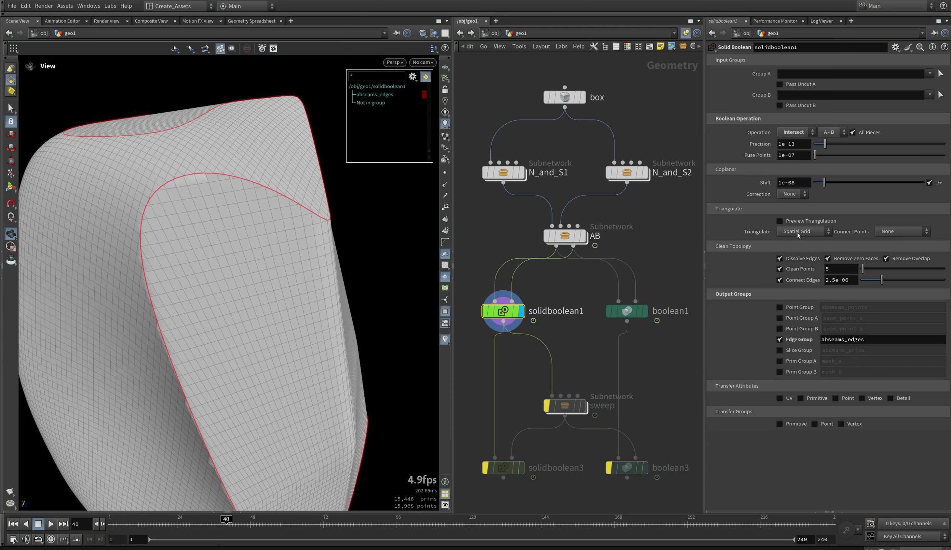
Try Standard (HDK) and Spatial Grid for Connect Points, and return the option to None.
left_click(901, 231)
left_click(888, 254)
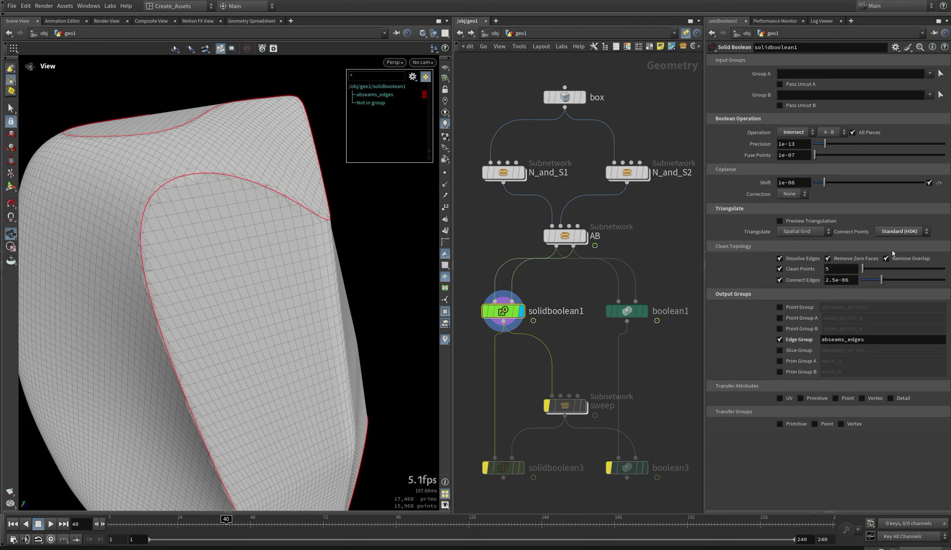
left_click(901, 231)
left_click(894, 281)
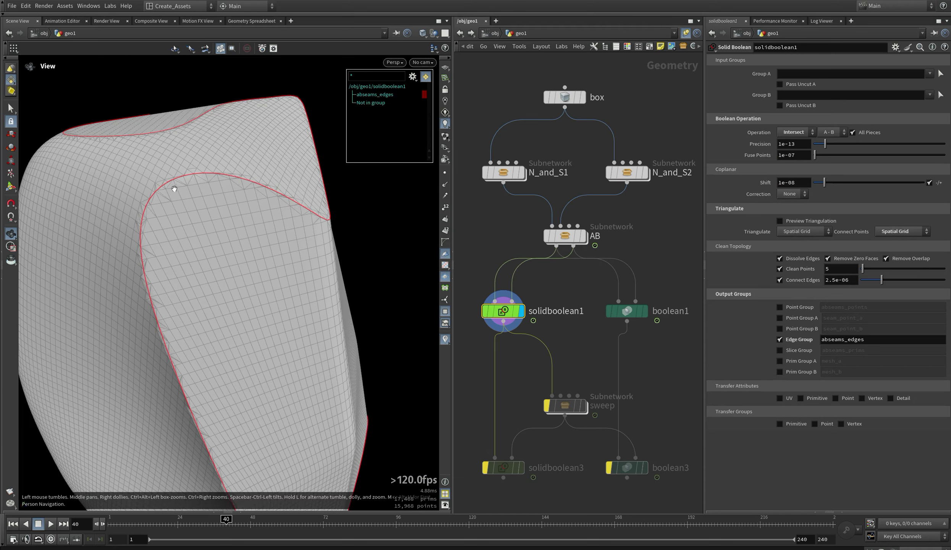
left_click(889, 231)
left_click(887, 245)
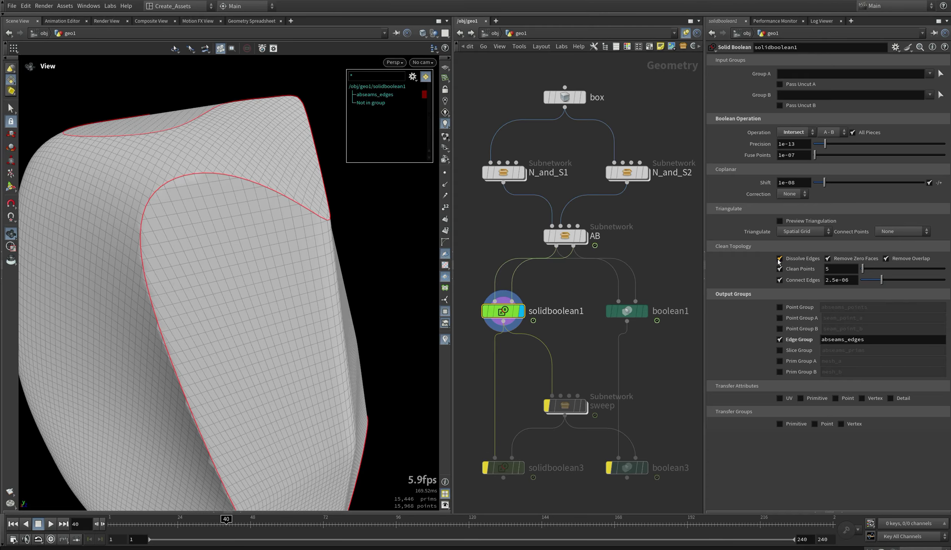
Turn off Dissolve Edges to compare the mesh along the seam, and turn it back on.
left_click(779, 260)
scroll(226, 181, "up", 5)
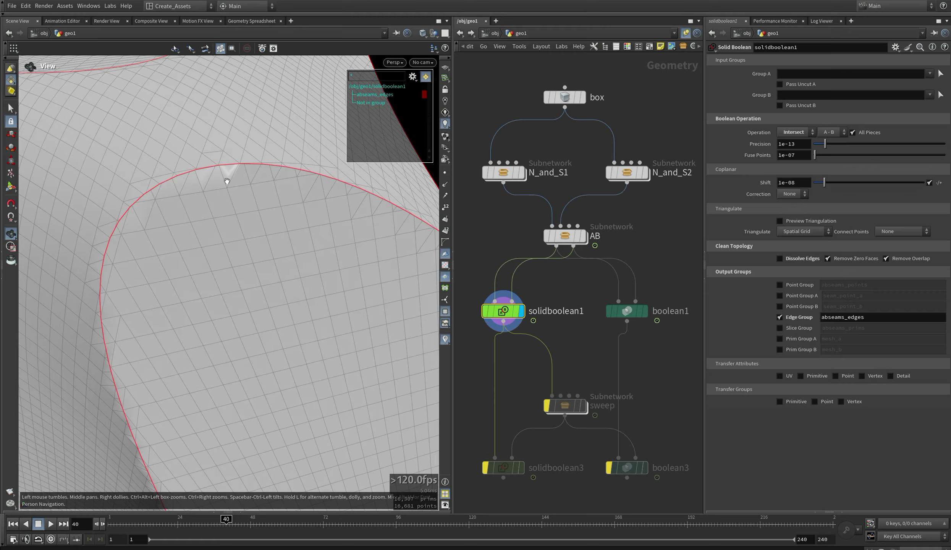
left_click(783, 259)
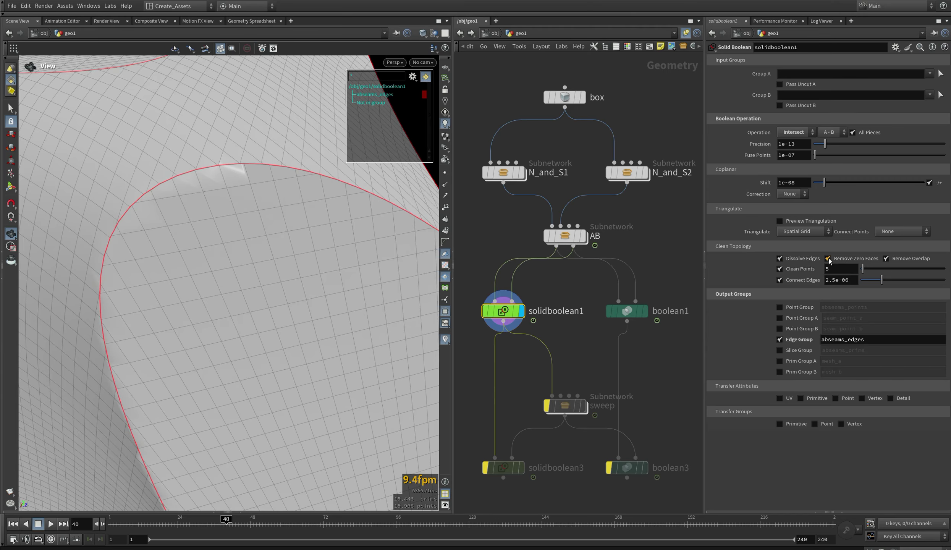
Display the mesh points in the viewport and examine those along the seam.
scroll(302, 168, "up", 5)
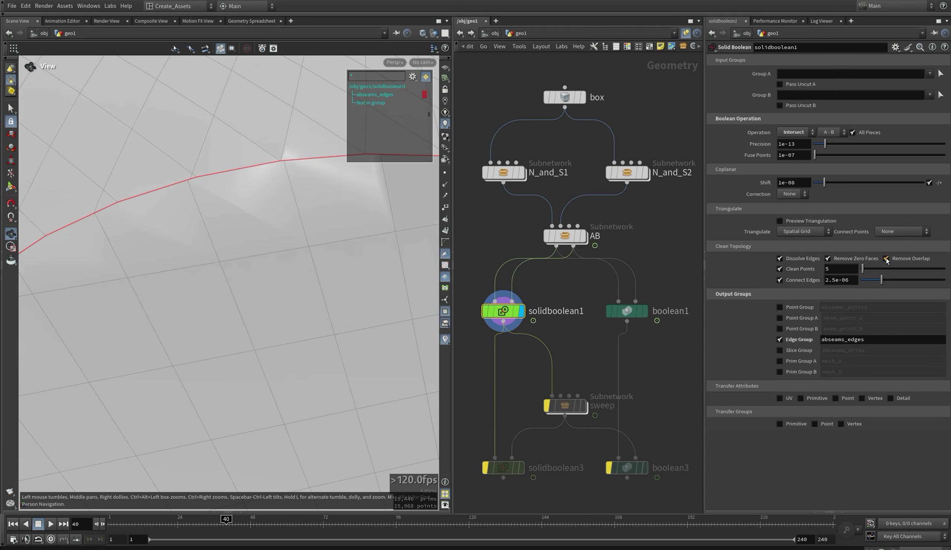
left_click(826, 269)
left_click(444, 173)
scroll(332, 210, "down", 2)
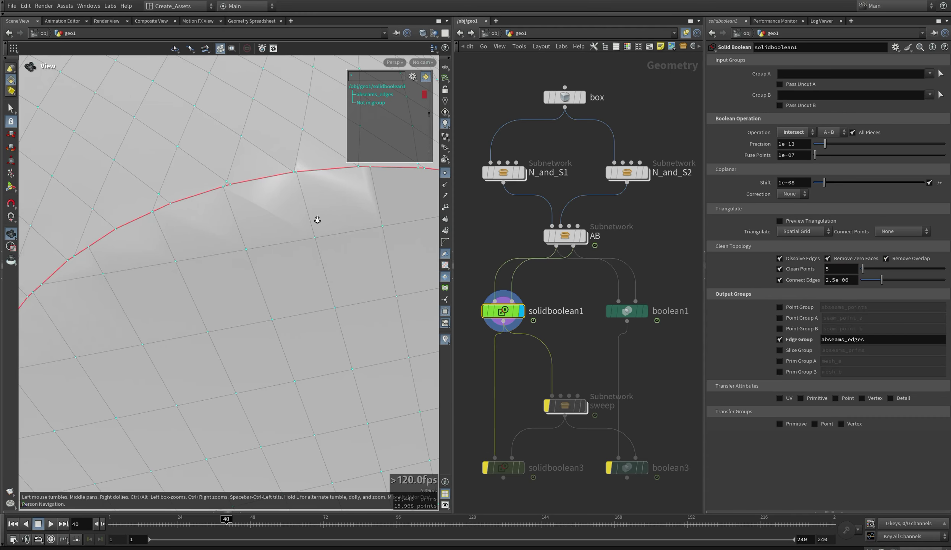
Switch Clean Points off and on, and try higher values such as 11.1 before returning to 5.
left_click(780, 269)
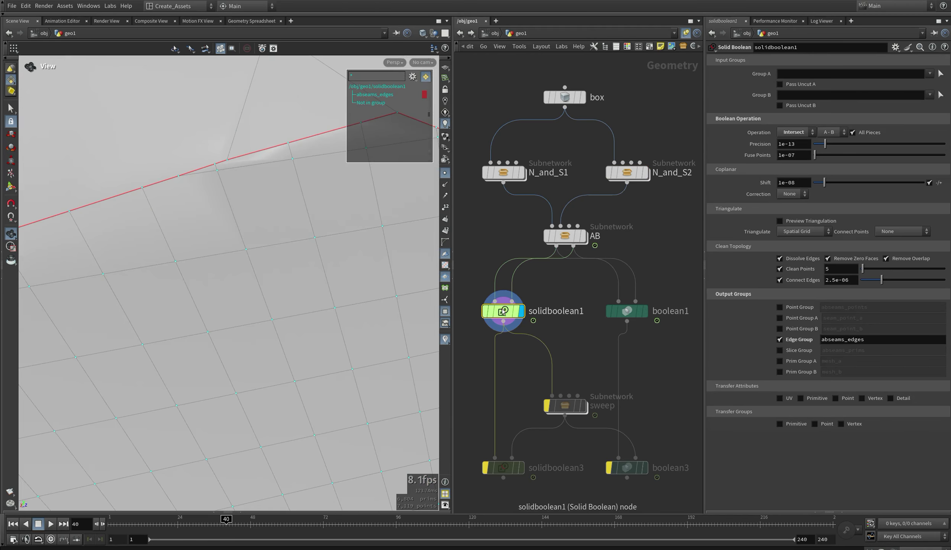
right_click(318, 129)
left_click(325, 191)
left_click(779, 269)
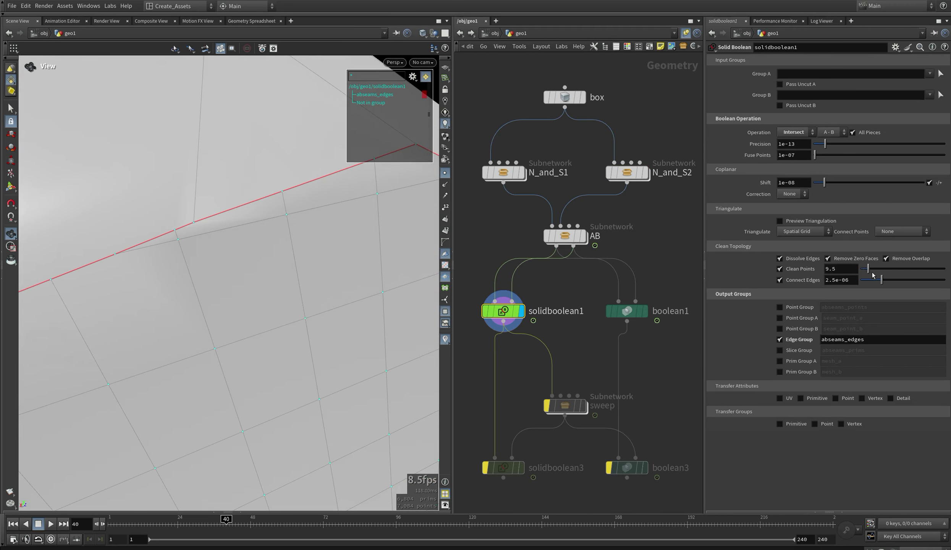
mouse_move(863, 269)
left_mouse_down()
mouse_move(918, 278)
mouse_move(862, 275)
left_mouse_up()
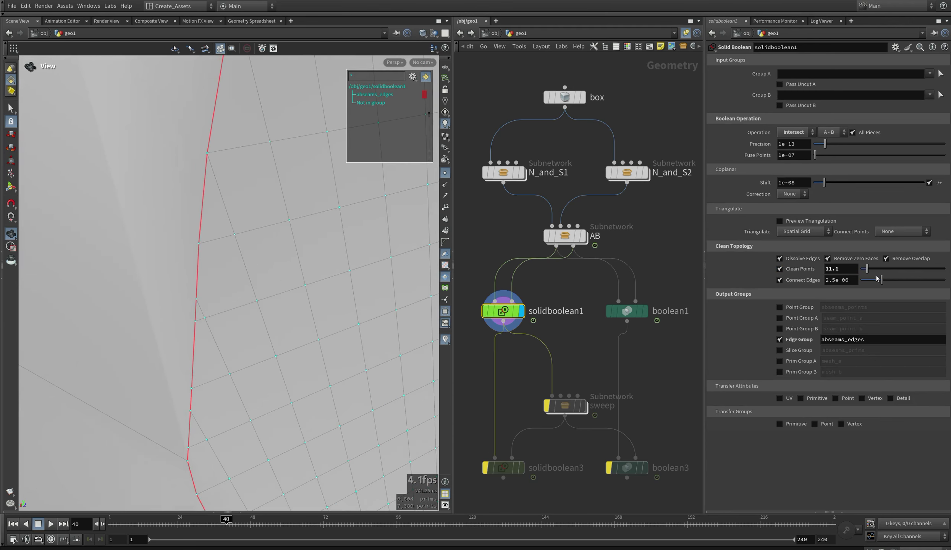
scroll(198, 291, "up", 4)
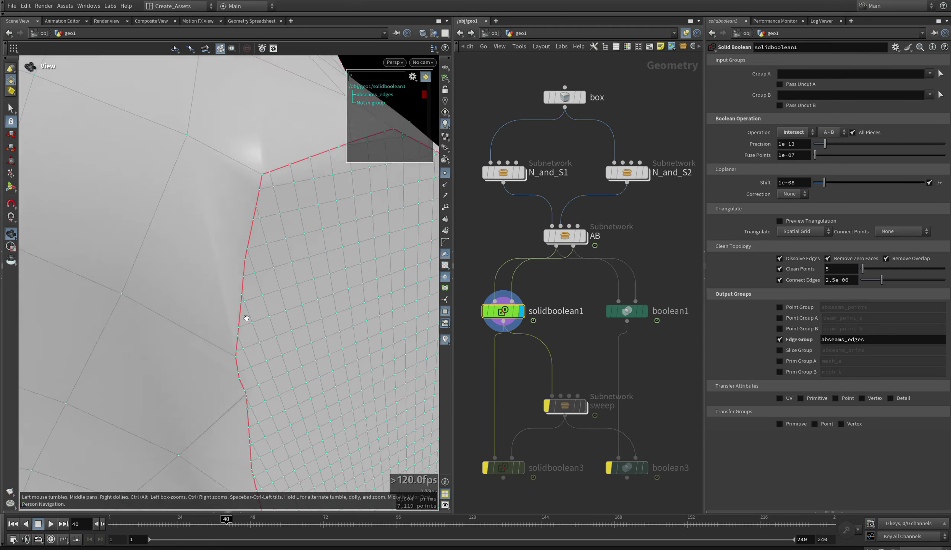
Select the solidboolean1 node again and replace its Edge Group output with the Point Group abseams_points.
left_click(626, 173)
left_click(503, 311)
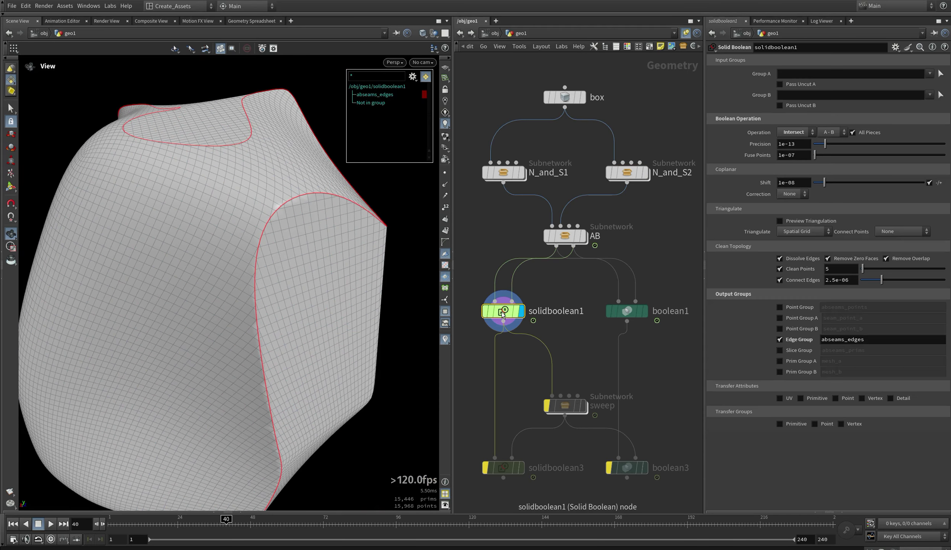
left_click(779, 339)
left_click(779, 306)
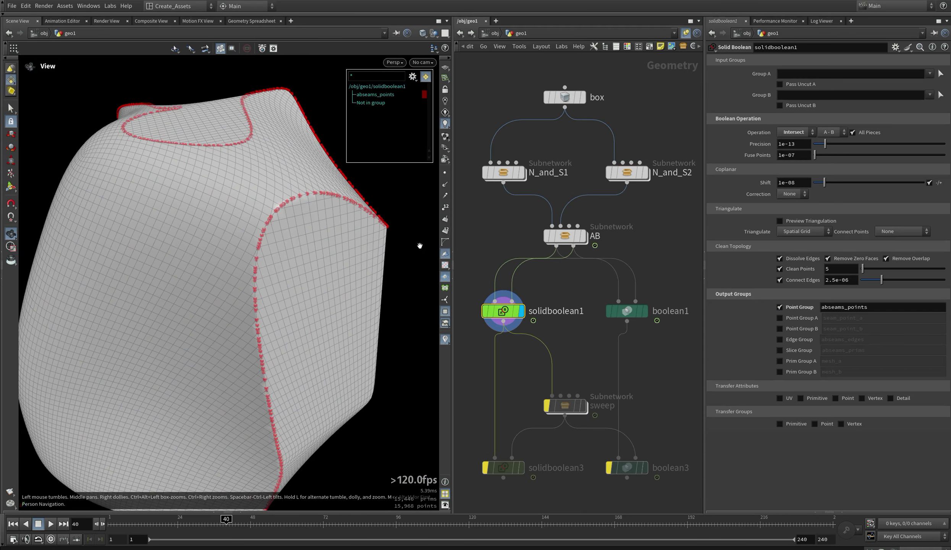
left_click_drag(420, 246, 331, 253)
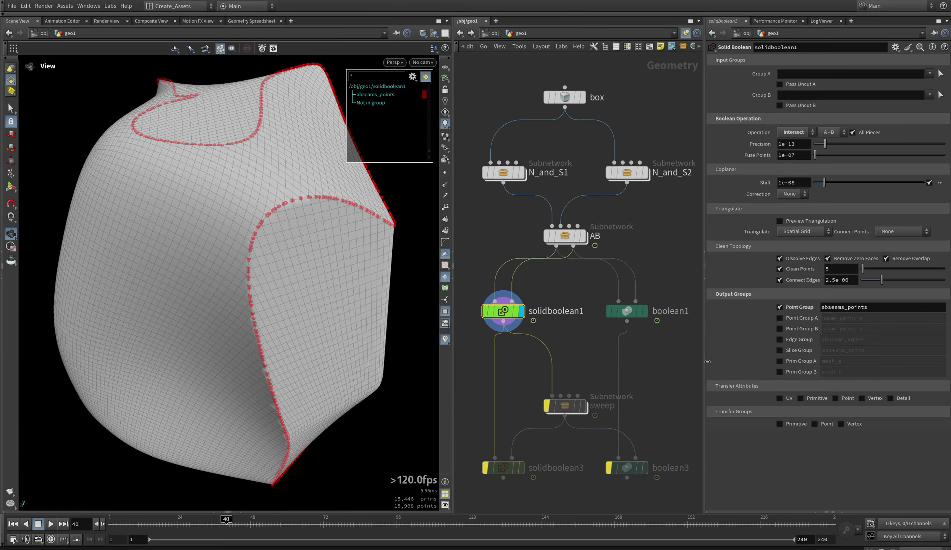
Replace the Point Group output with Point Group A (seam_point_a) and Point Group B (seam_point_b), and inspect the seam points closely.
left_click(780, 307)
left_click(779, 318)
scroll(367, 209, "up", 3)
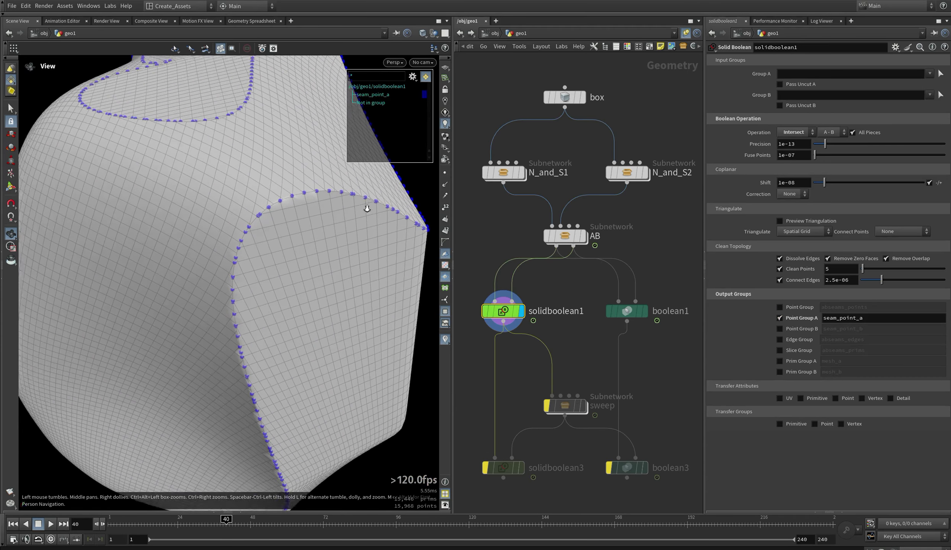
left_click(779, 329)
scroll(343, 226, "up", 10)
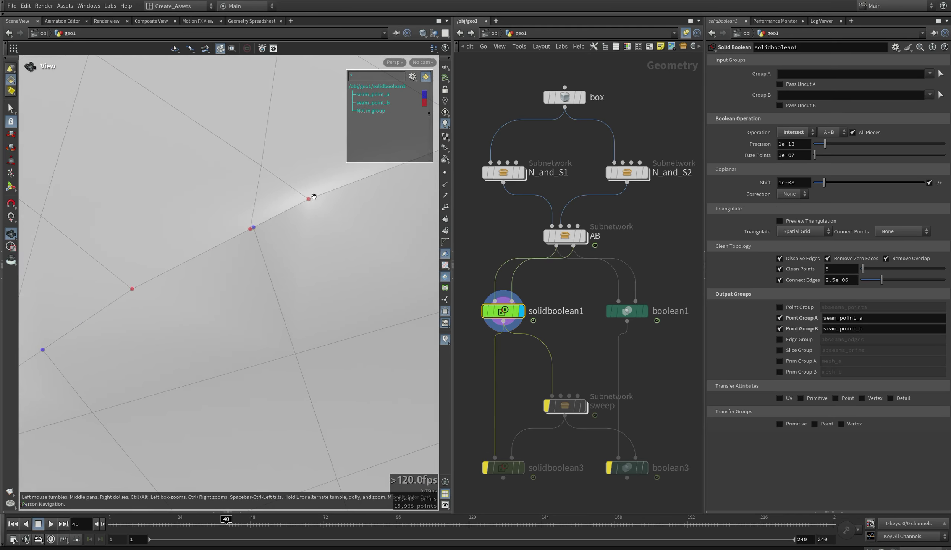
middle_click_drag(188, 308, 343, 282)
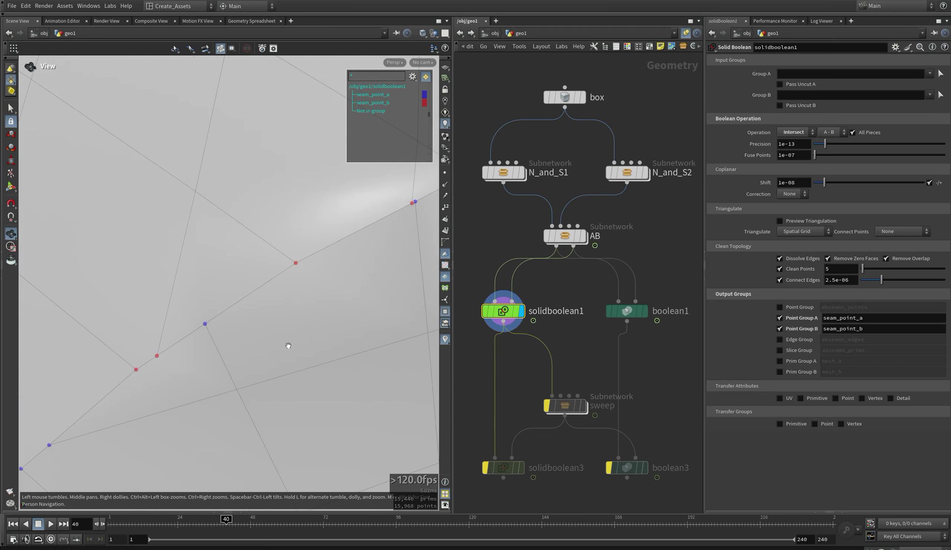
Turn off Point Group A and B, and output and view the abseams_edges edge group instead.
left_click(780, 328)
left_click(779, 318)
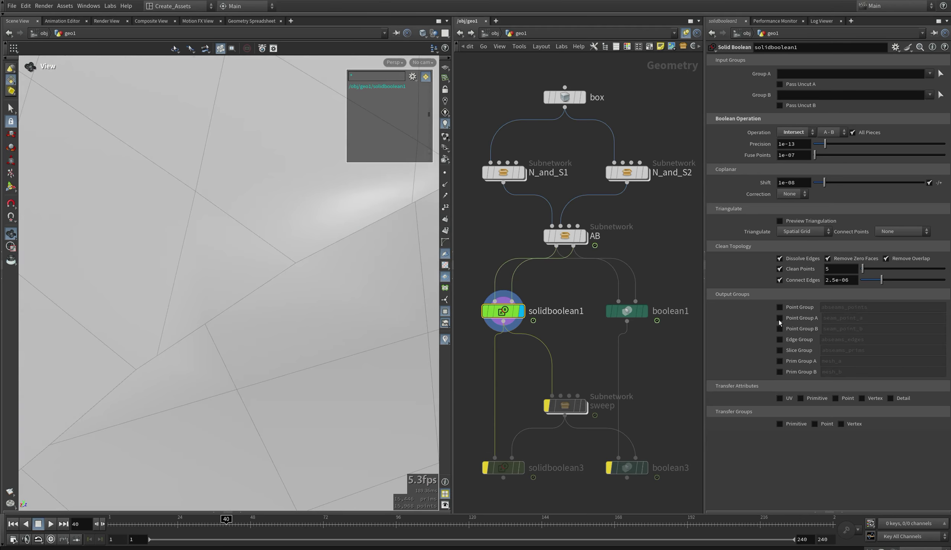
left_click(779, 339)
left_click(412, 77)
left_click(431, 118)
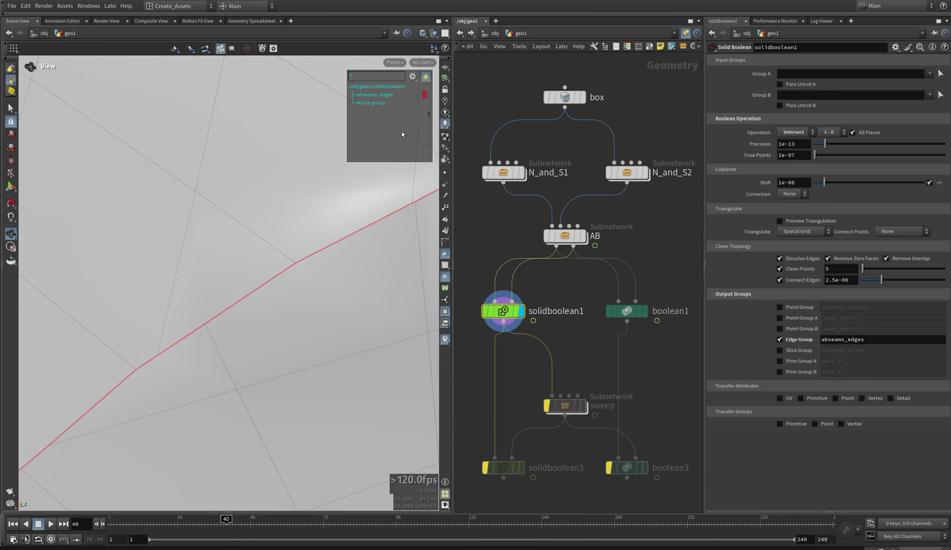
right_click_drag(260, 222, 202, 250)
Replace the Edge Group output with the Slice Group abseams_prims and show it in the viewport group list.
left_click(779, 339)
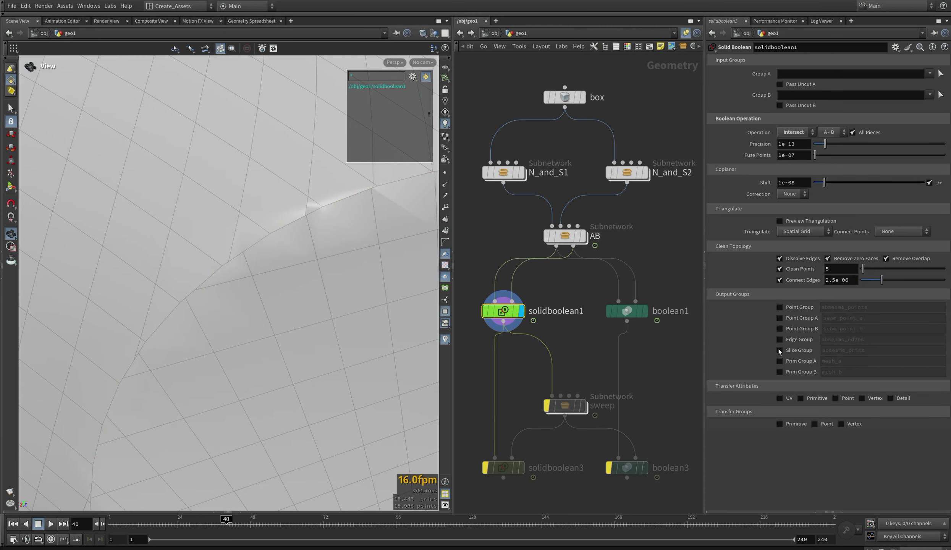
left_click(779, 350)
left_click(412, 77)
left_click(417, 100)
right_click_drag(290, 221, 229, 275)
Set the abseams_prims group's viewport color to red and inspect the faces along the seam.
left_click(424, 94)
left_click(394, 48)
left_click(450, 207)
left_click_drag(259, 278, 232, 290)
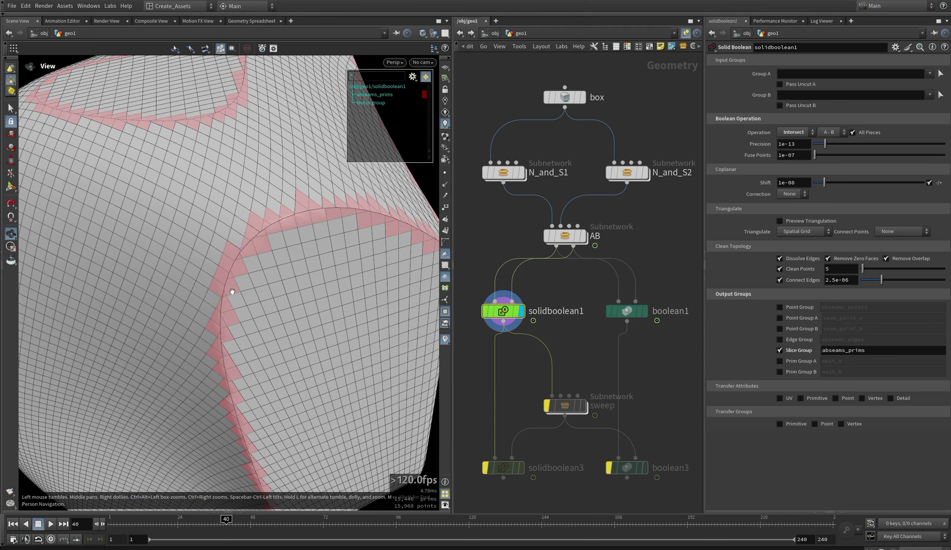
Turn off the Slice Group and output Prim Group A (mesh_a) and Prim Group B (mesh_b).
left_click(779, 350)
left_click(779, 362)
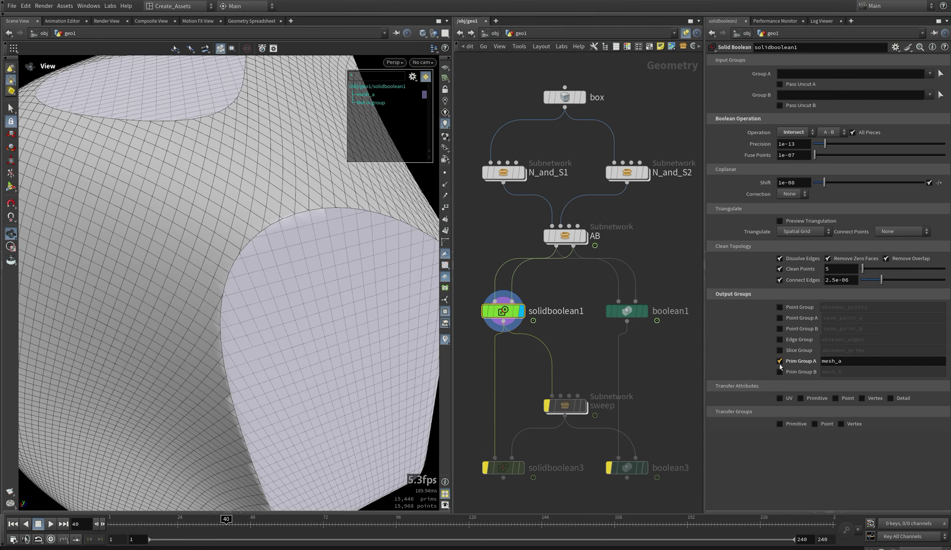
left_click(779, 371)
Set the mesh_a group's viewport color to red.
left_click(425, 94)
left_click(390, 42)
left_click(450, 209)
Set the mesh_b group's viewport color to blue.
left_click(424, 103)
left_click(446, 43)
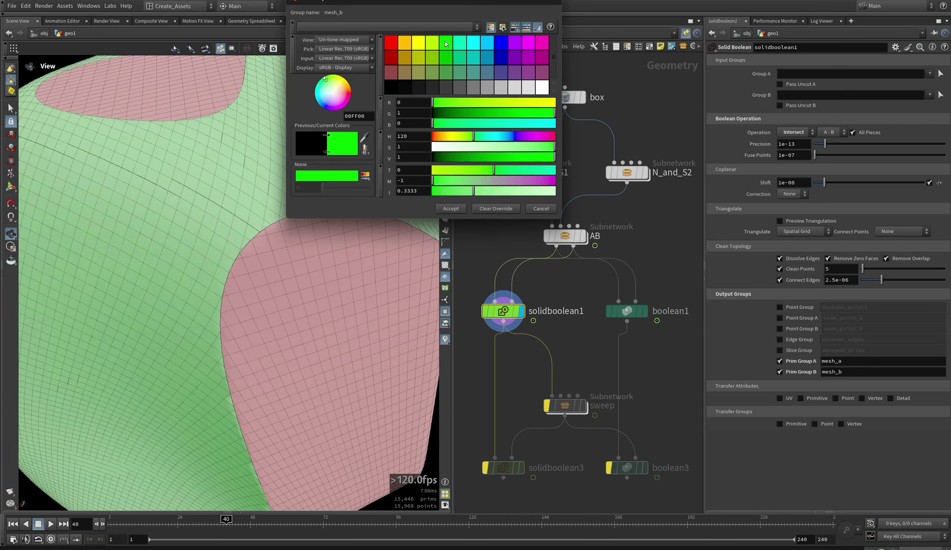
left_click(501, 43)
left_click(451, 209)
Turn off the Prim Group A output so that only mesh_b is output.
right_click_drag(325, 255, 286, 298)
left_click(779, 360)
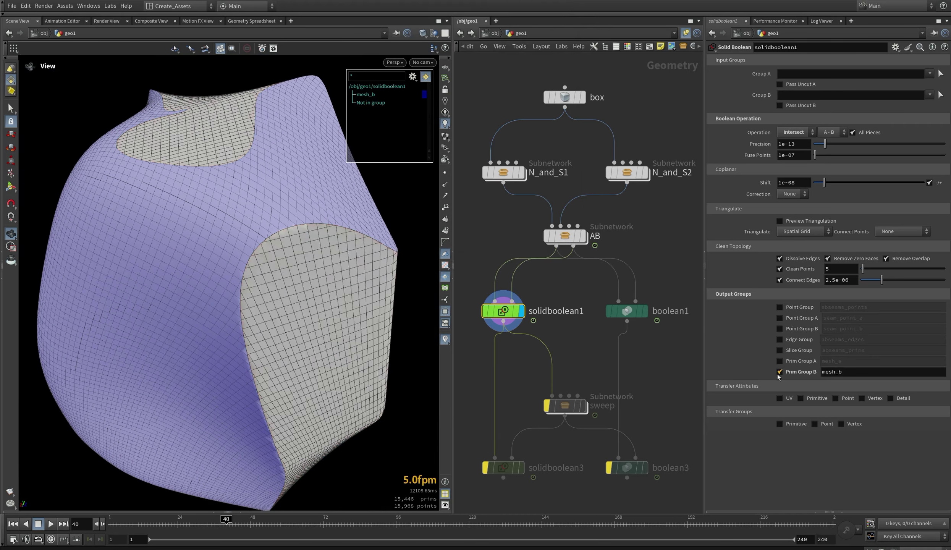
Output the Edge Group abseams_edges instead of Prim Group B and list edge groups in the viewport.
left_click(780, 371)
left_click(780, 339)
left_click(412, 76)
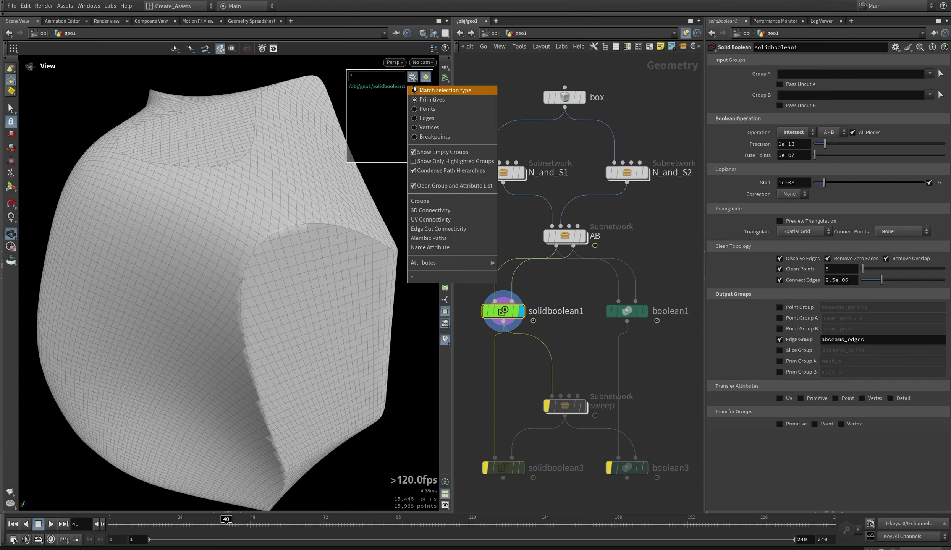
left_click(439, 118)
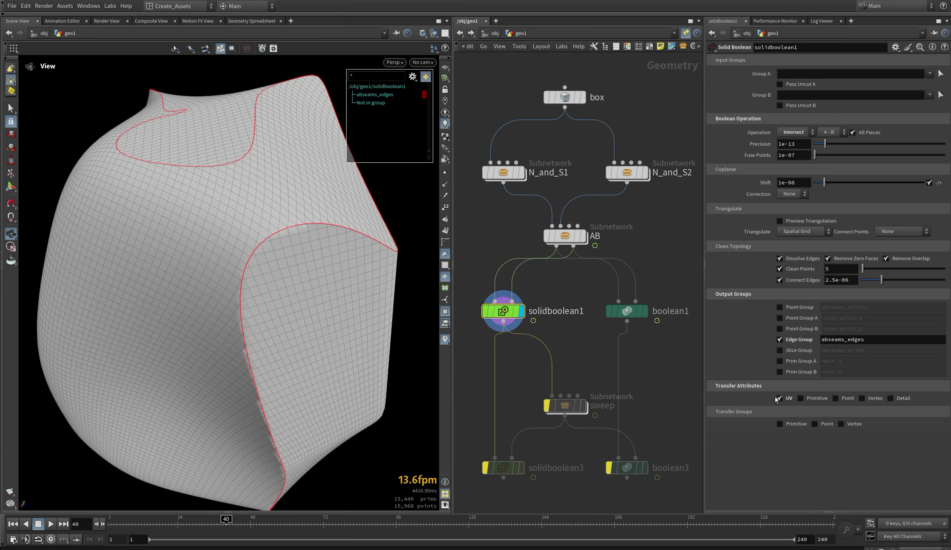
Insert a UV Texture node between the box and the N_and_S1 and N_and_S2 subnetworks, and change its texture type.
scroll(594, 131, "down", 2)
left_click(584, 104)
key("Tab")
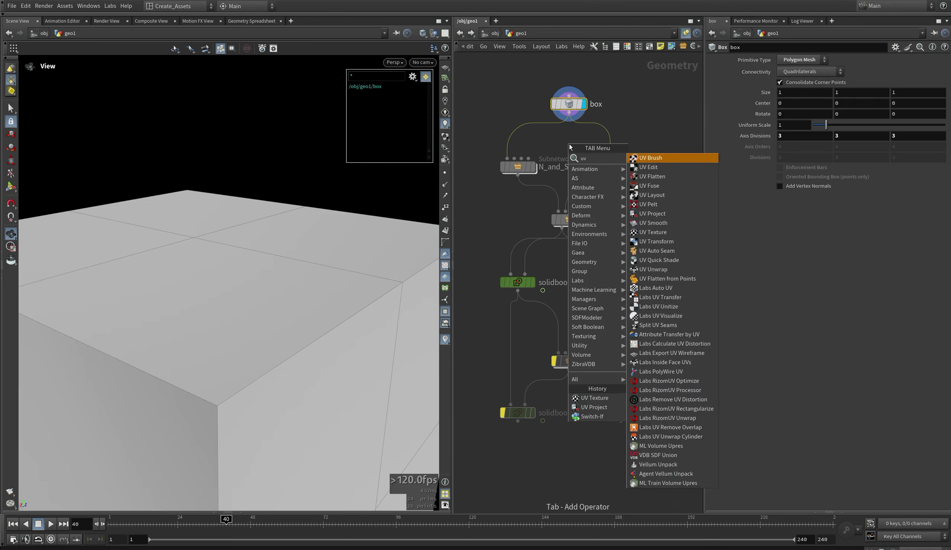
key("Return")
left_click_drag(573, 142, 569, 120)
left_click(815, 83)
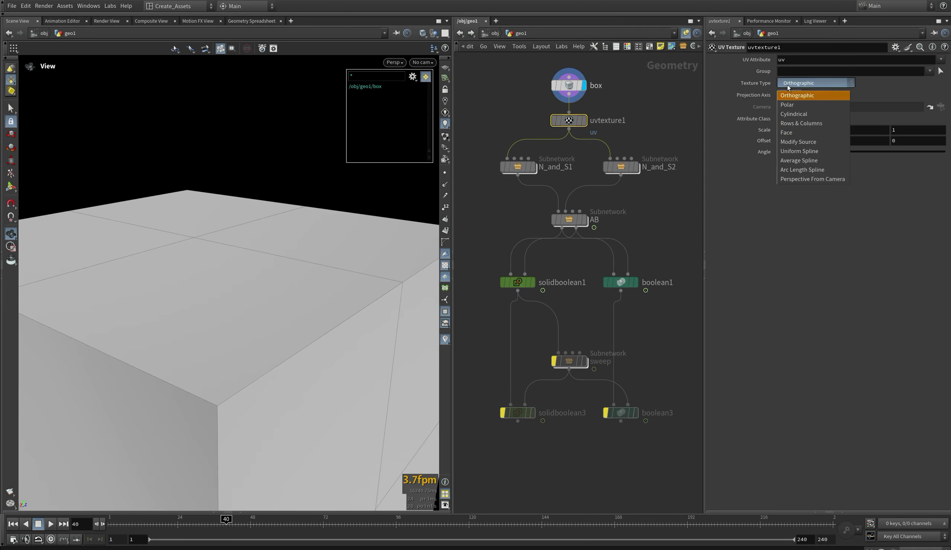
left_click(798, 147)
Turn on UV attribute transfer for solidboolean1 and compare its textured result with boolean1.
left_click(636, 167)
left_click(531, 282)
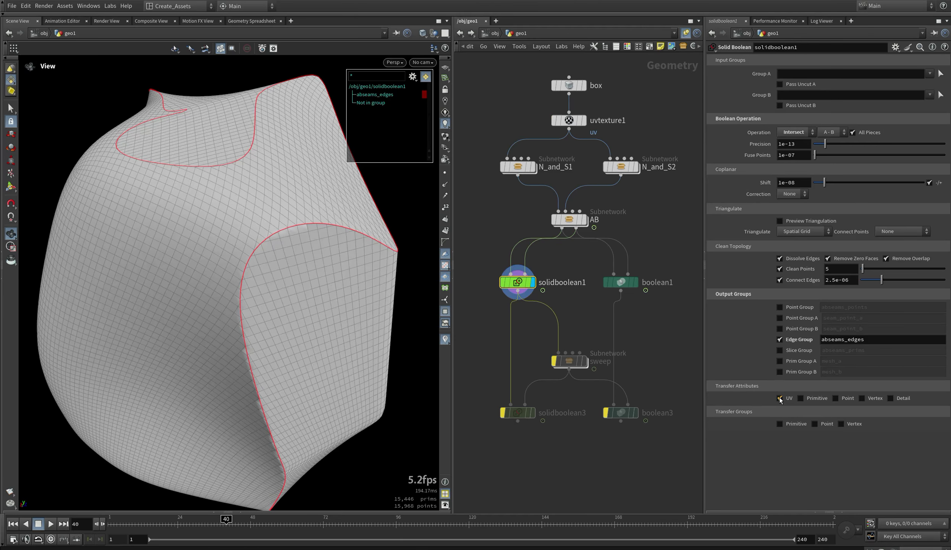
left_click(632, 282)
left_click(519, 282)
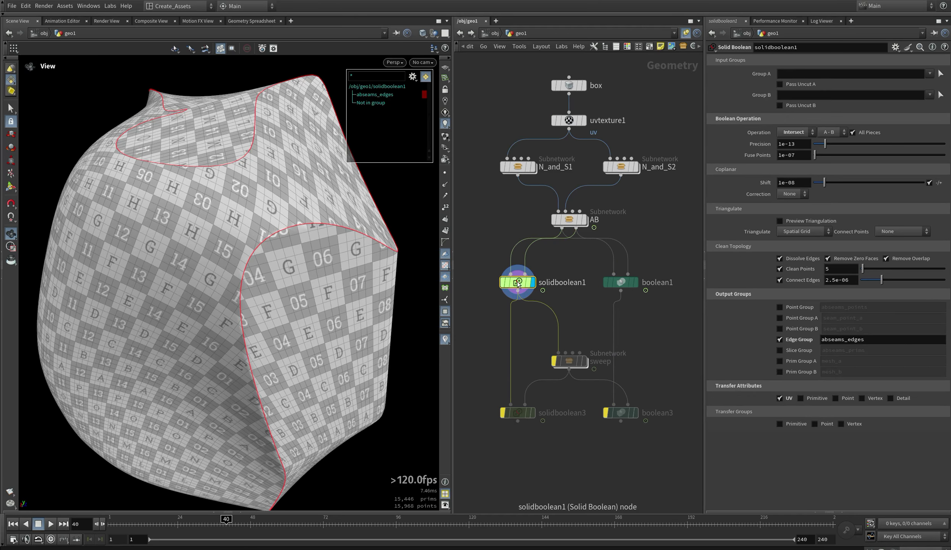
left_click(779, 398)
left_click(779, 398)
Play the animation while toggling UV transfer on solidboolean1, leave the transfer off, and rewind to the first frame.
left_click_drag(195, 524, 108, 524)
left_click(51, 523)
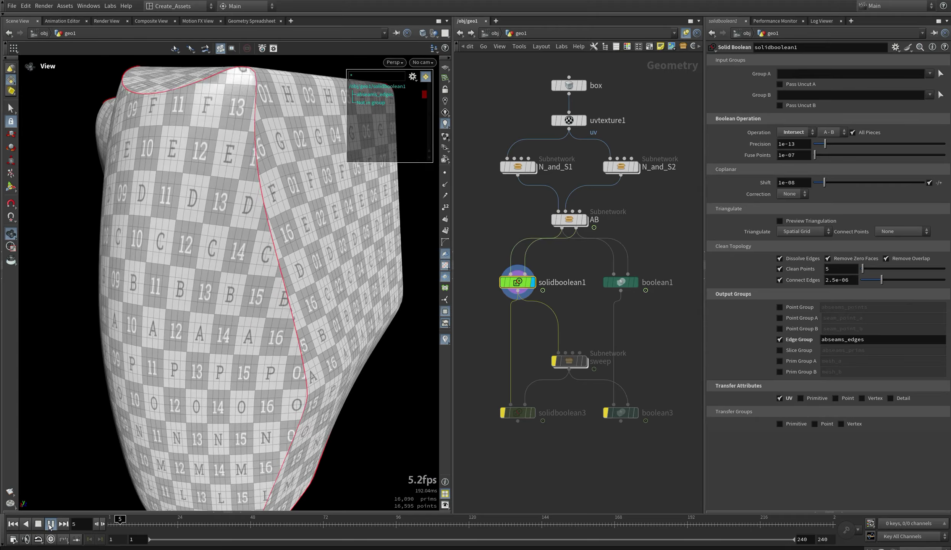
left_click(779, 398)
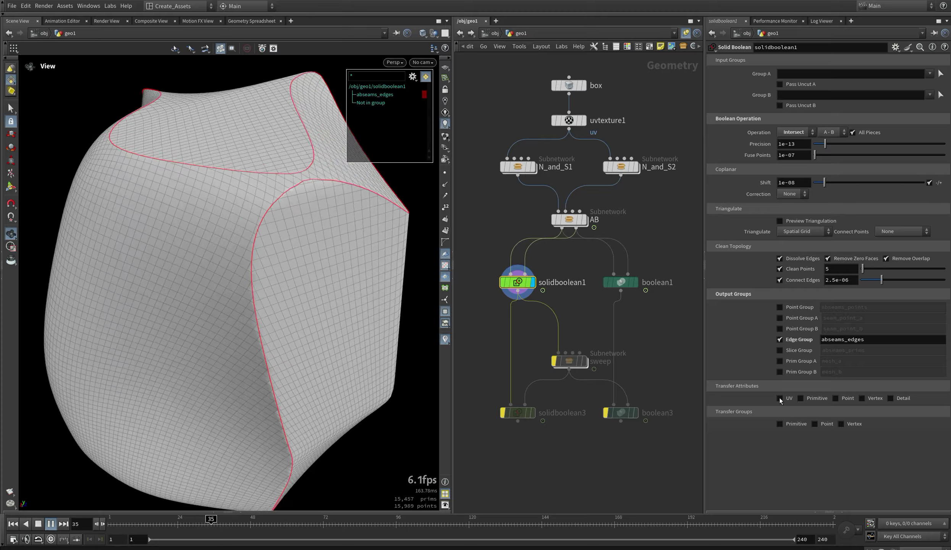
left_click(779, 398)
left_click(779, 398)
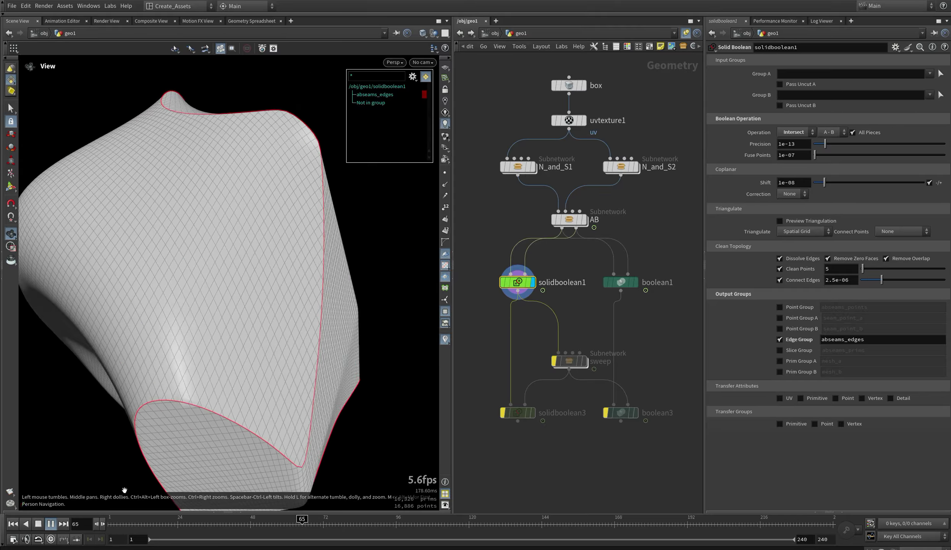
left_click(56, 524)
left_click(13, 523)
Compare the playback speed of solidboolean1 and boolean1 by displaying each one while the animation runs.
left_click_drag(367, 397, 361, 378)
left_click(620, 282)
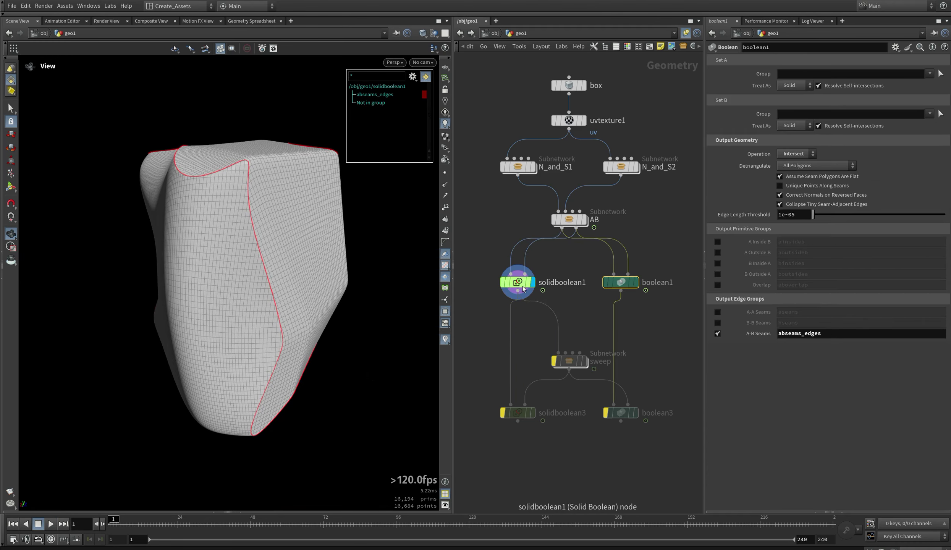
left_click(518, 287)
left_click(51, 524)
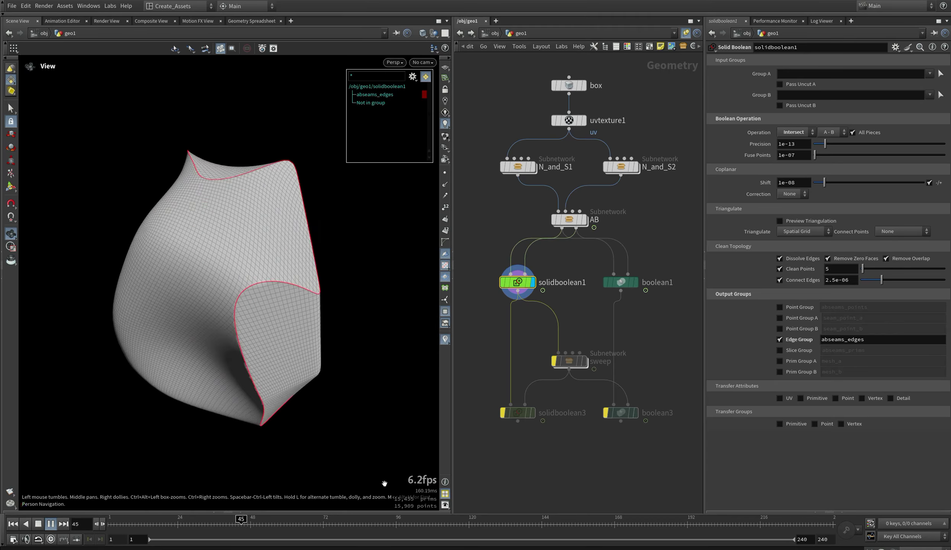
left_click(634, 282)
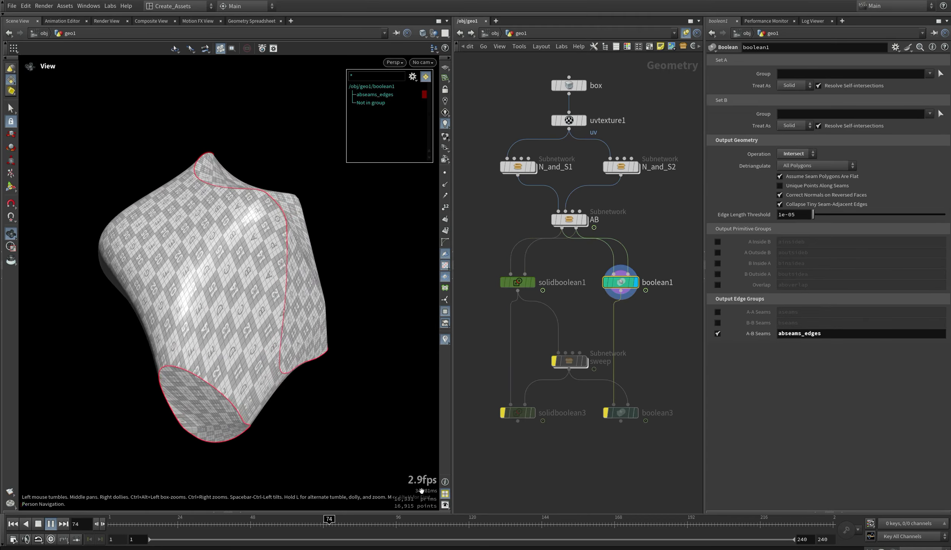
left_click(531, 282)
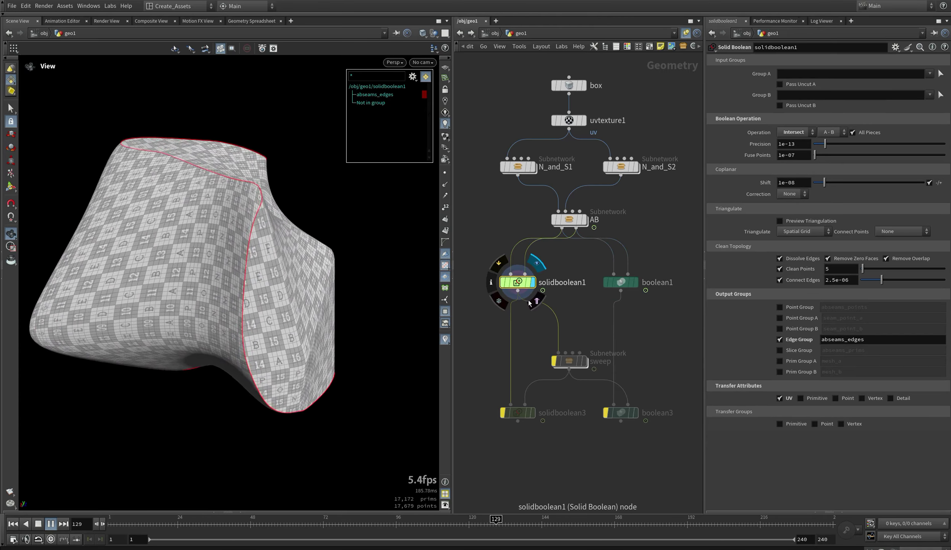
left_click(51, 524)
Set the N_and_S2 subnetwork's Depth to 4 and replay the animation from the first frame.
left_click(620, 167)
left_click(790, 82)
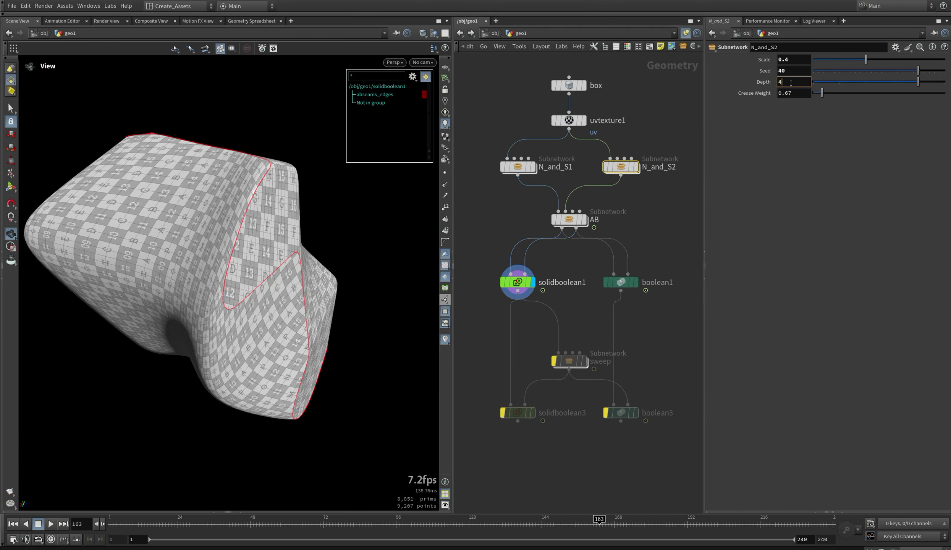
left_click(14, 524)
left_click(51, 524)
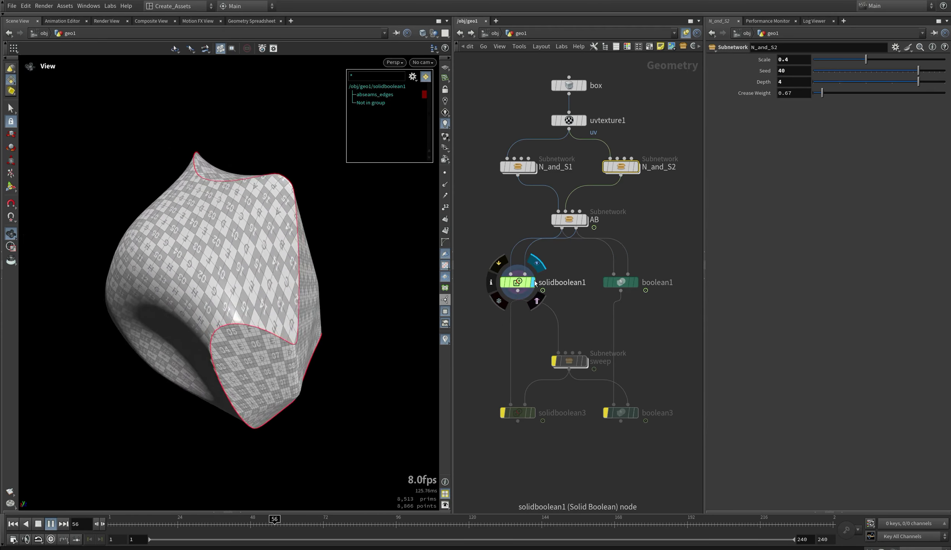
Compare boolean1 and solidboolean1 playback again with the reduced N_and_S2 depth, and stop the animation.
left_click(635, 282)
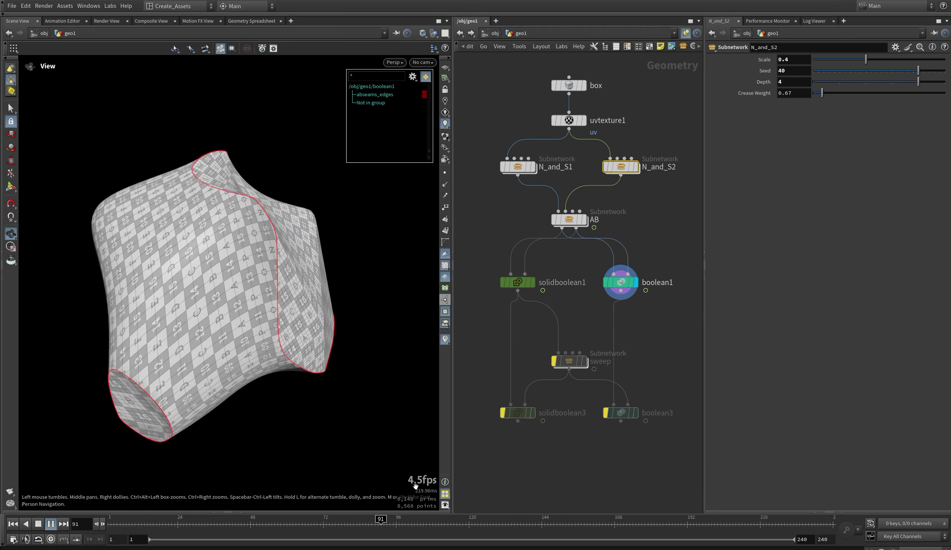
left_click(518, 282)
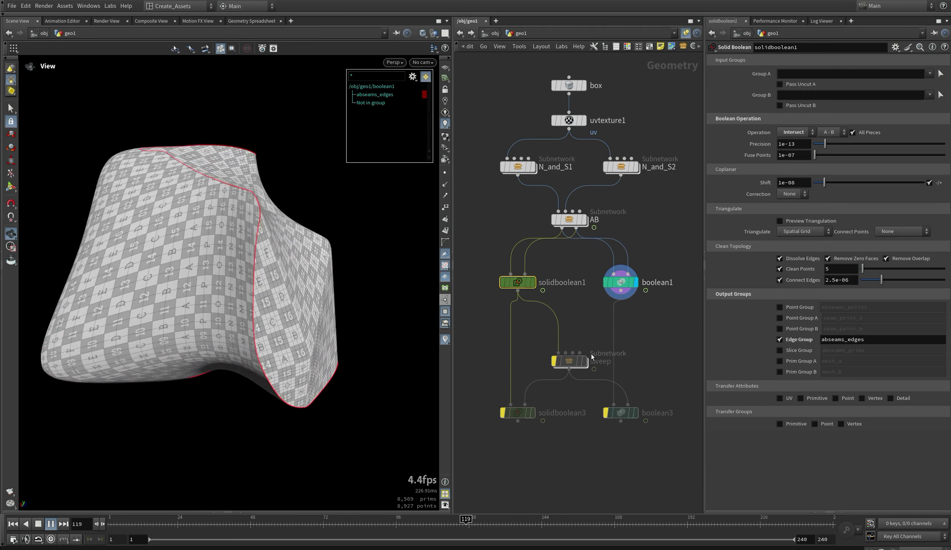
left_click(532, 282)
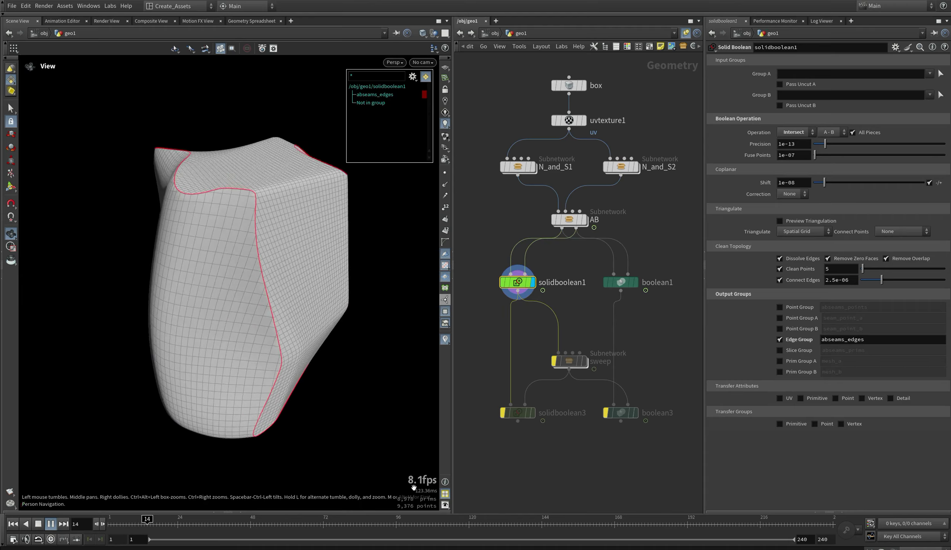
left_click(635, 282)
left_click(532, 282)
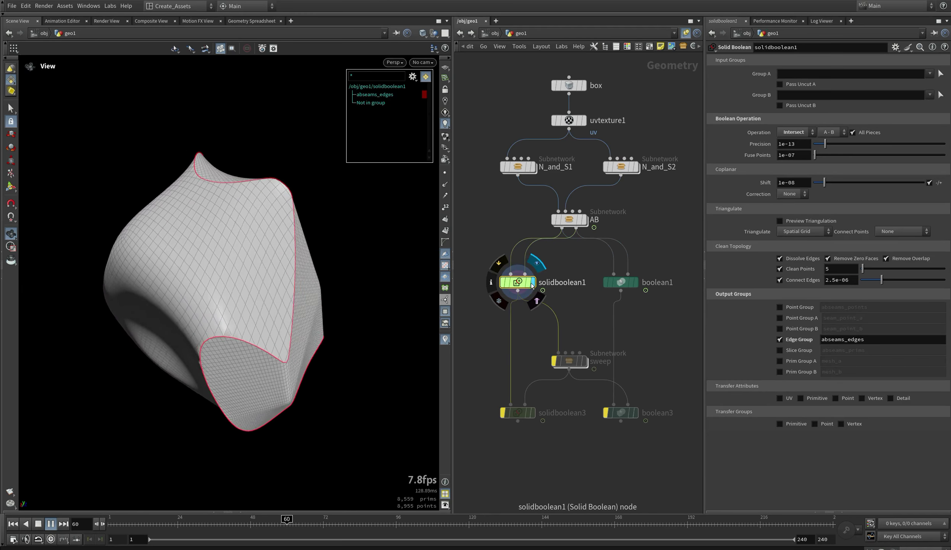
left_click(50, 524)
Transfer primitive groups in solidboolean1 and show them in the Geometry Spreadsheet and the viewport group list.
left_click(241, 512)
left_click(80, 405)
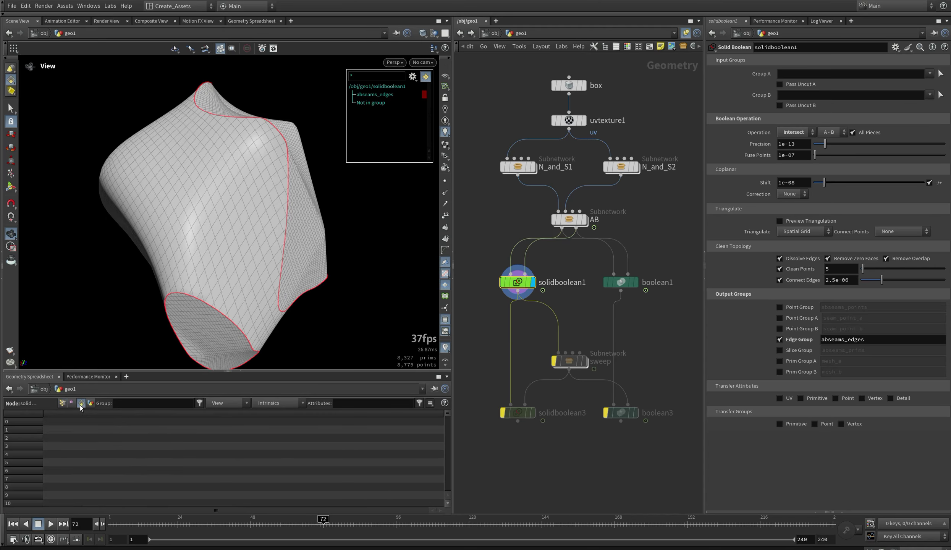
left_click(778, 424)
left_click(412, 76)
left_click(415, 101)
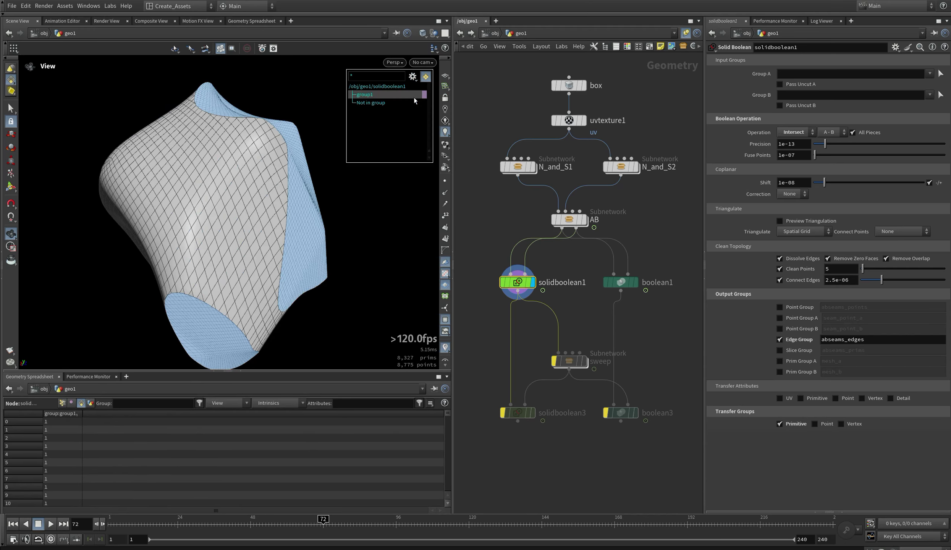
Inspect the group and transform nodes inside the AB subnetwork and return to the geo1 network.
double_click(566, 223)
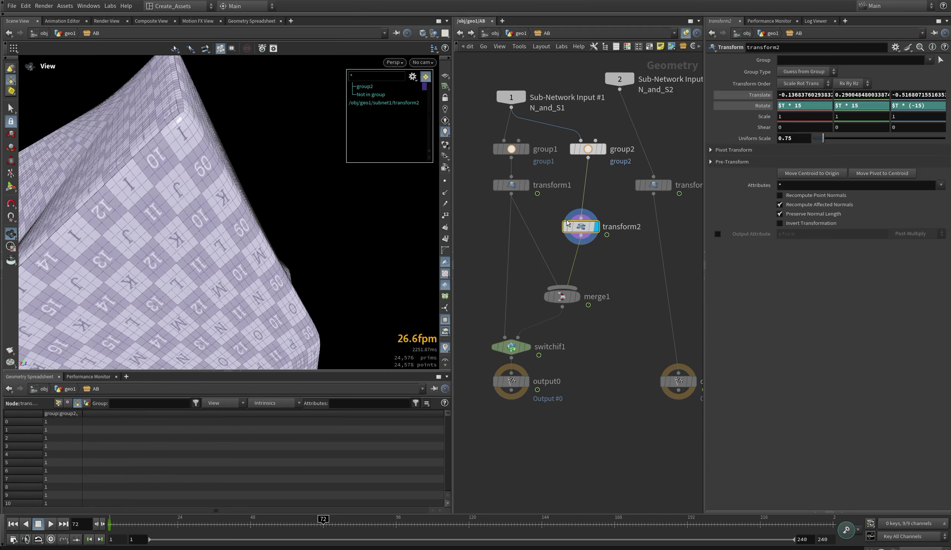
left_click(512, 151)
left_click(462, 36)
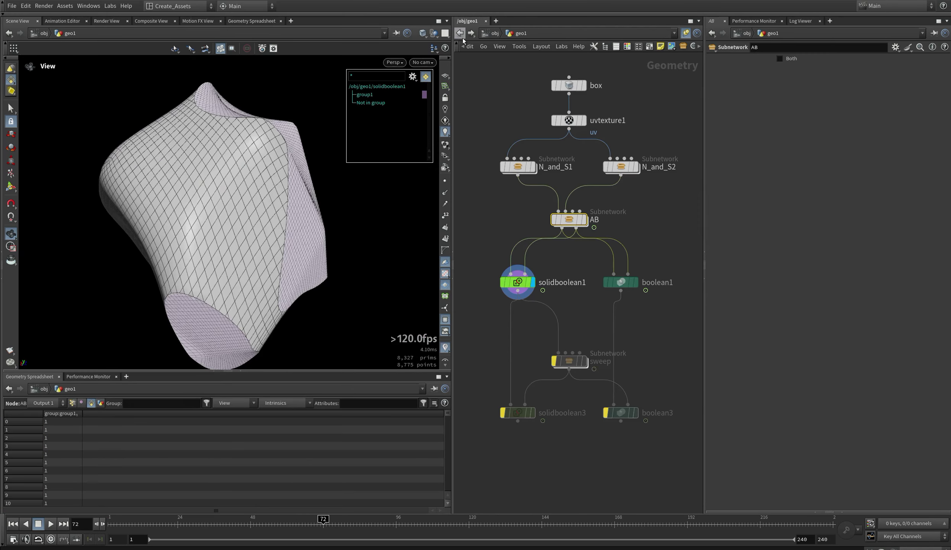
Turn on Both in the AB subnetwork and display the resulting solidboolean1 geometry.
mouse_move(373, 93)
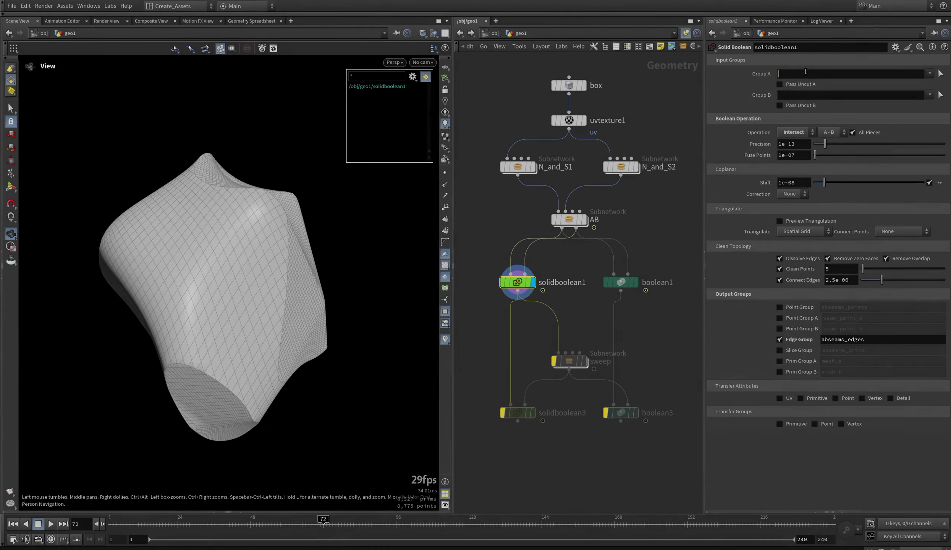
left_click(791, 95)
left_click(584, 219)
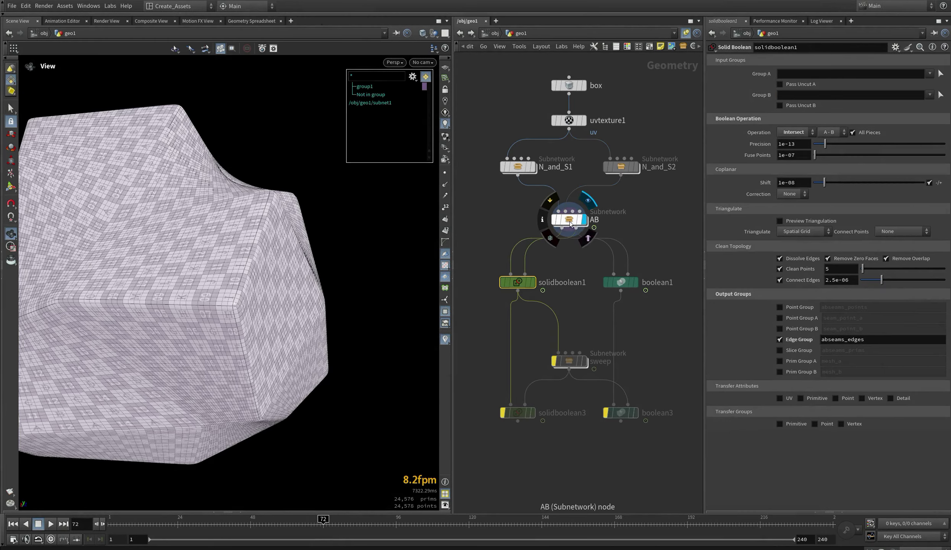
left_click(531, 282)
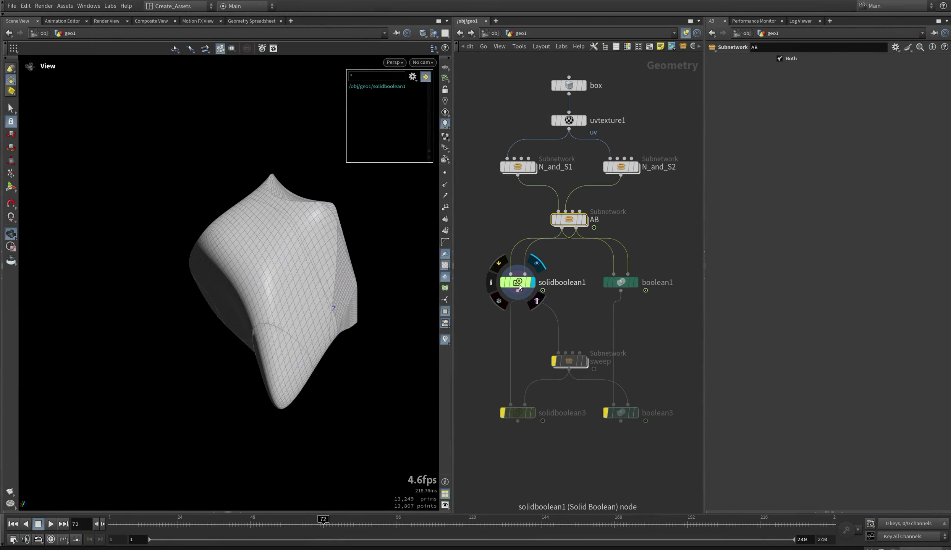
Restrict solidboolean1's Group A input to group1, and switch it to group2.
left_click(519, 283)
left_click_drag(393, 297, 309, 299)
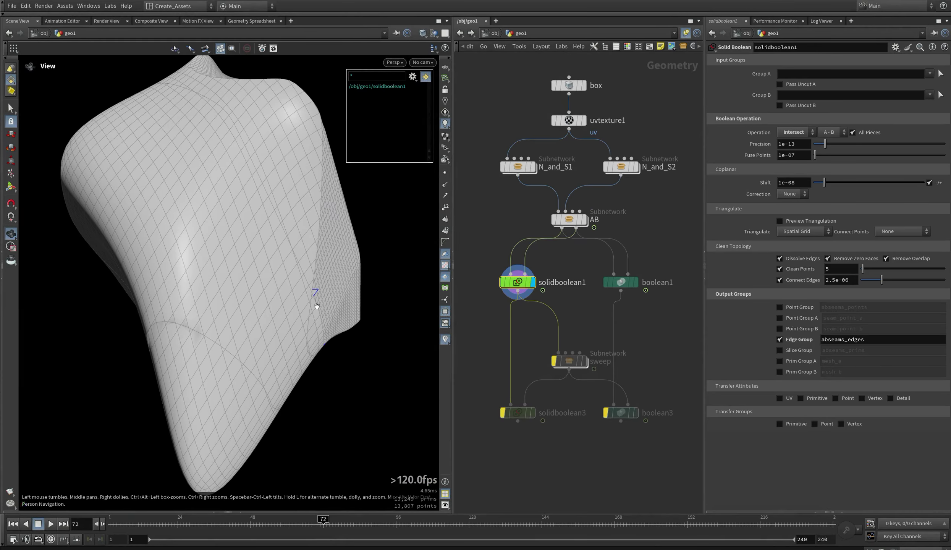
left_click(922, 87)
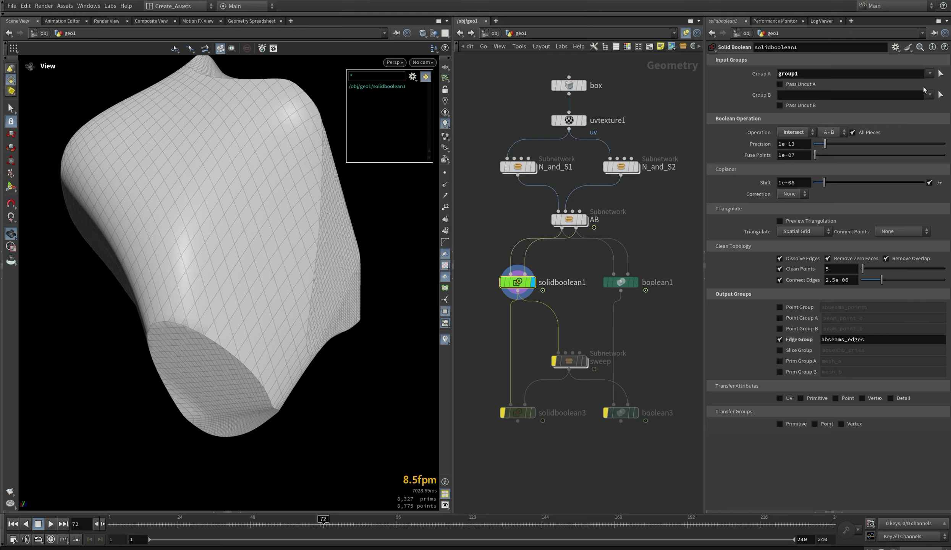
left_click(918, 96)
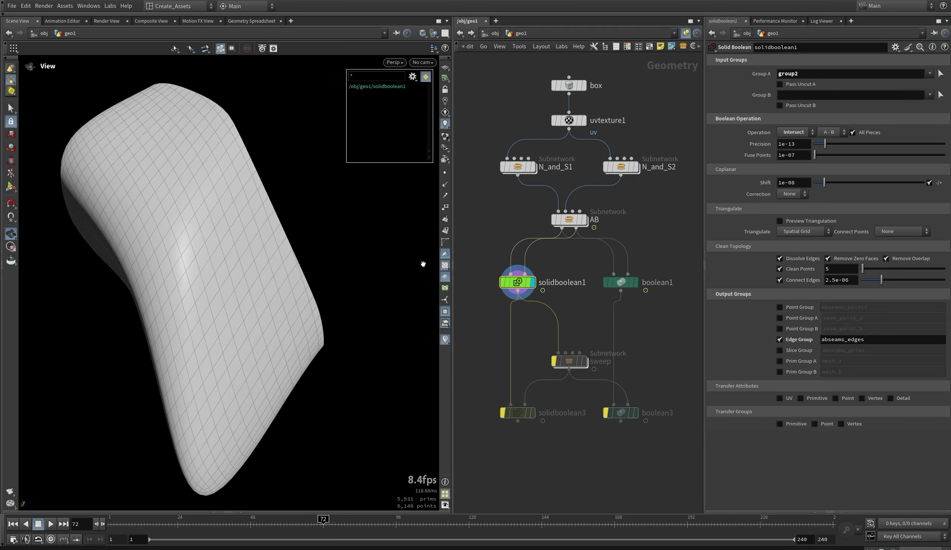
left_click_drag(422, 263, 286, 287)
List edge groups in the viewport to show the abseams_edges seam, and play the animation up to frame 66.
left_click(413, 77)
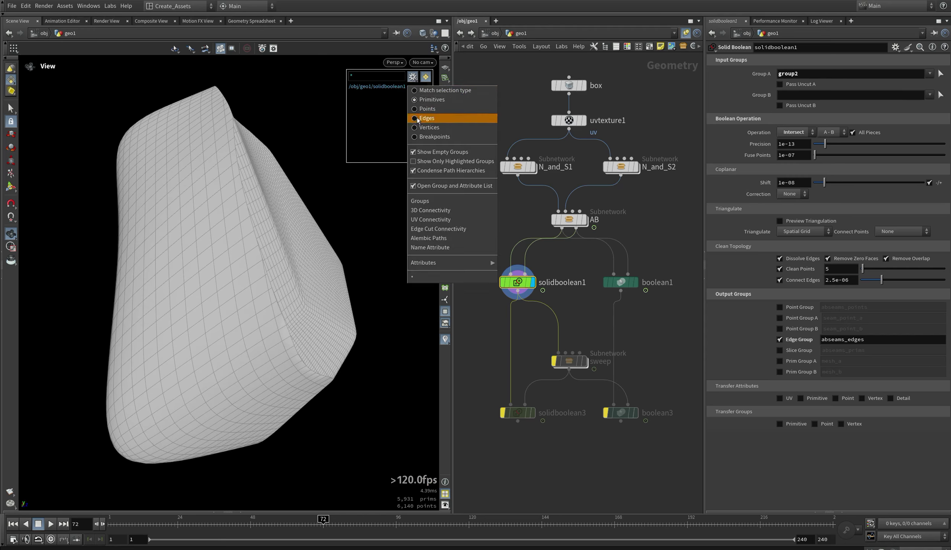
left_click(425, 117)
left_click_drag(355, 287, 328, 295)
left_click_drag(263, 526, 228, 526)
left_click(52, 526)
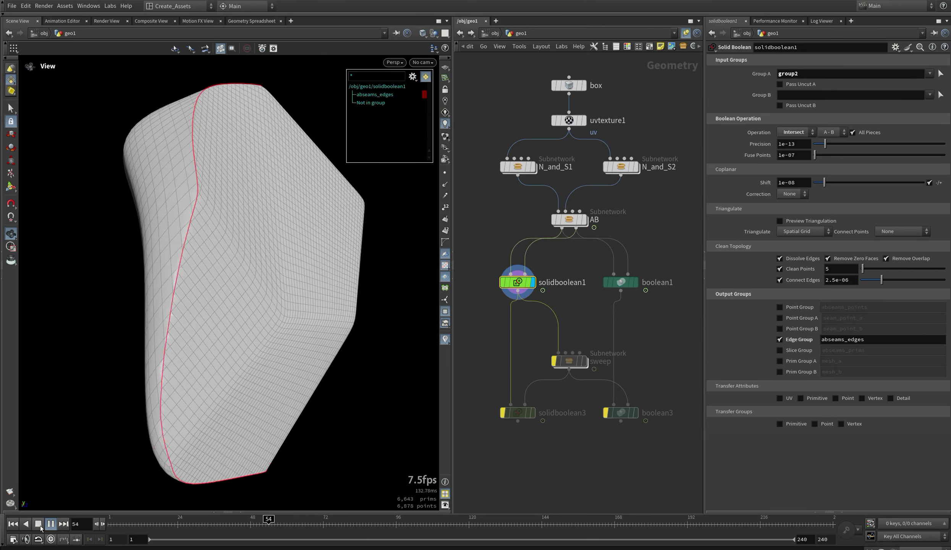
left_click(41, 526)
Compare boolean1 against solidboolean1 with Group A cleared, and turn off Both in the AB subnetwork.
left_click(633, 281)
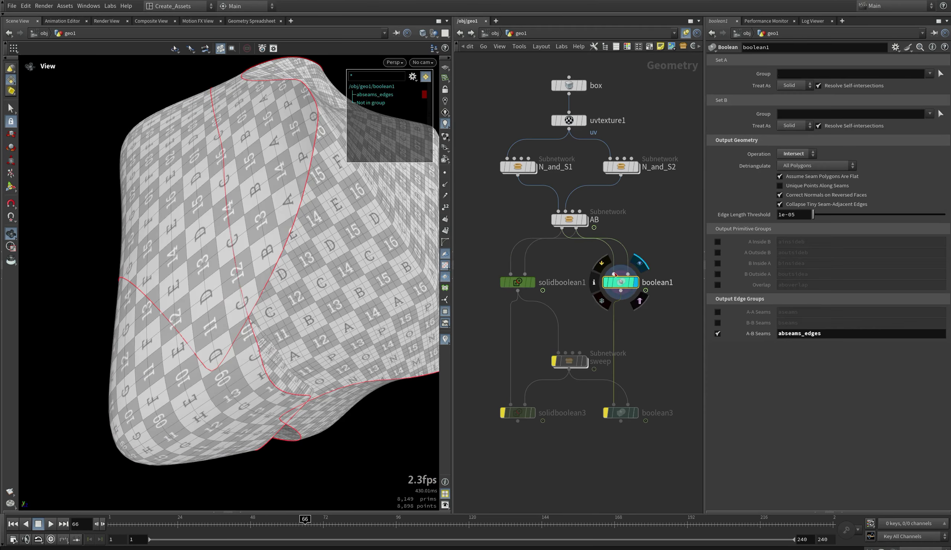
left_click(531, 281)
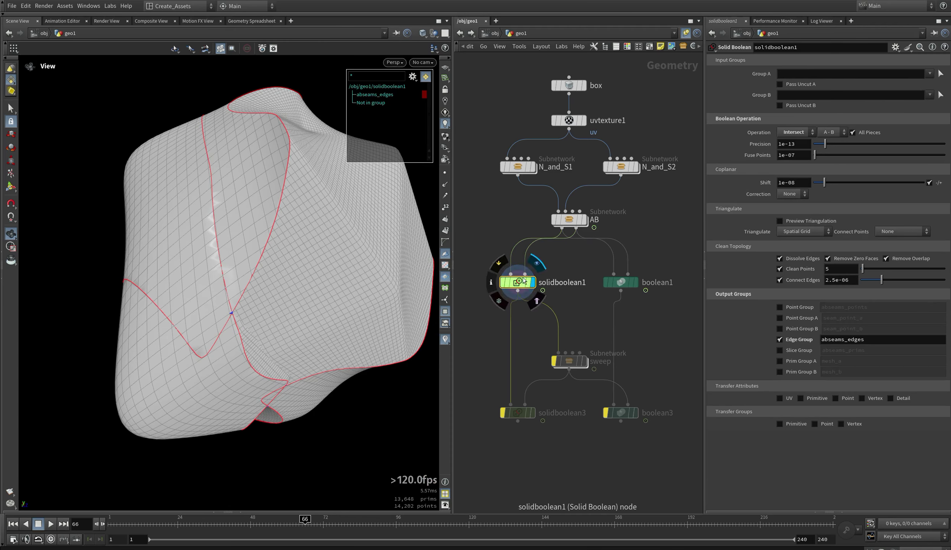
left_click(568, 219)
Enable the bypassed sweep subnetwork and solidboolean3, and display solidboolean3's grooved result up close.
left_click(569, 362)
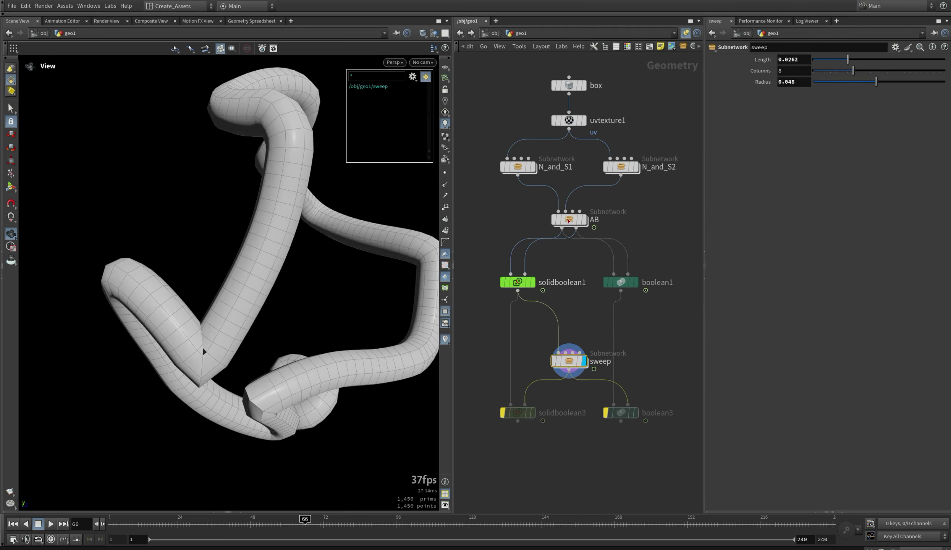
left_click(513, 411)
left_click(503, 400)
left_click_drag(227, 314, 196, 259)
Enable the bypassed boolean3 and compare its geometry with solidboolean3's at the groove corner.
mouse_move(602, 397)
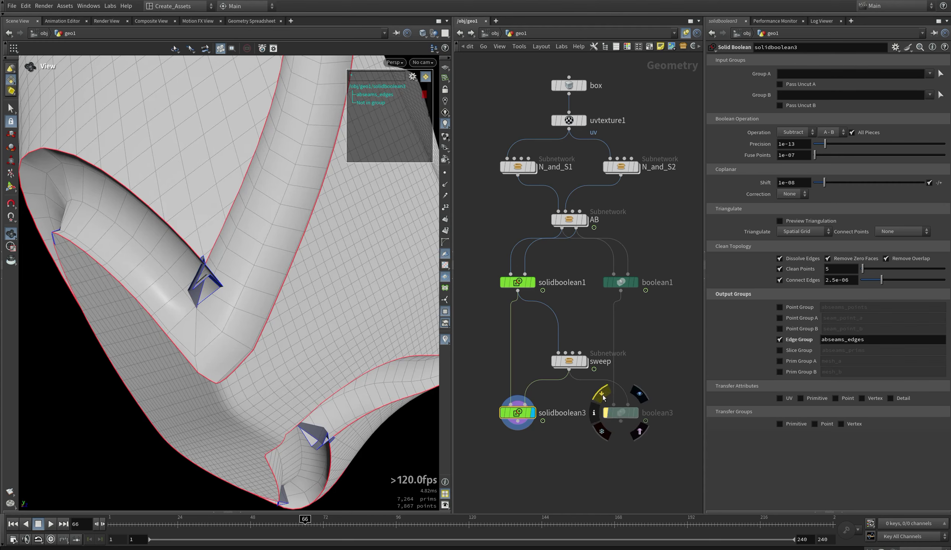
left_click(636, 414)
left_click(620, 412)
left_click_drag(252, 313, 213, 248)
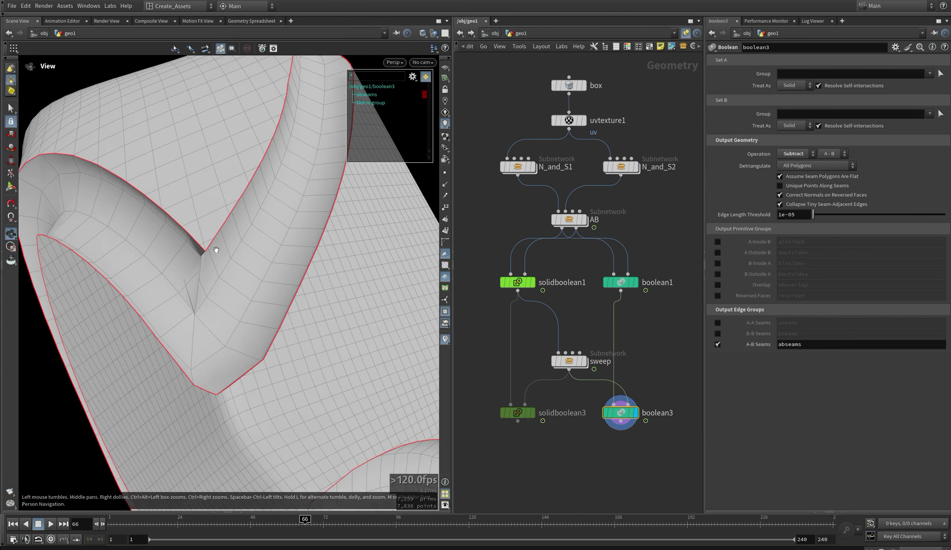
left_click(530, 412)
left_click(636, 413)
left_click_drag(229, 305, 267, 301)
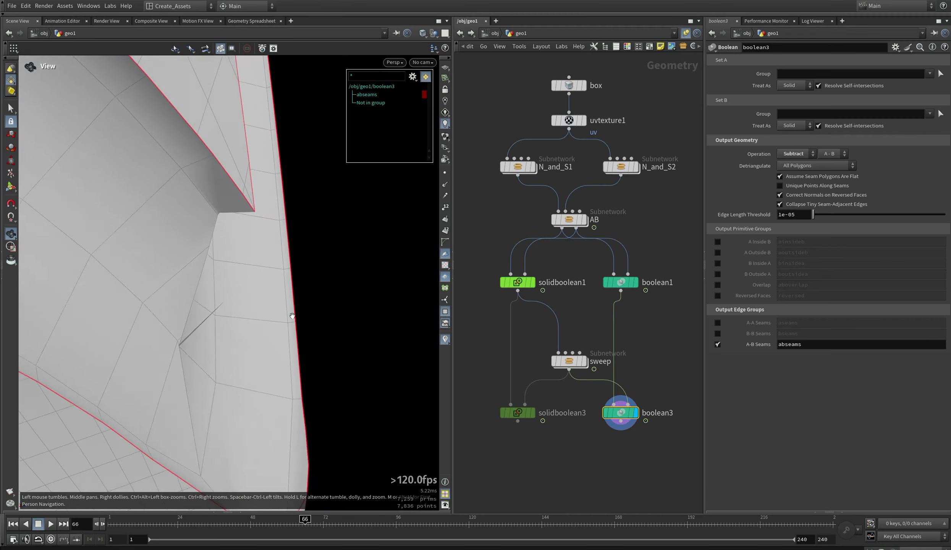
Reduce the sweep subnetwork's Radius to 0.0229 and inspect the thinner groove corner on solidboolean3.
left_click(568, 360)
mouse_move(856, 82)
left_mouse_down()
mouse_move(862, 82)
mouse_move(854, 86)
left_mouse_up()
left_click(533, 412)
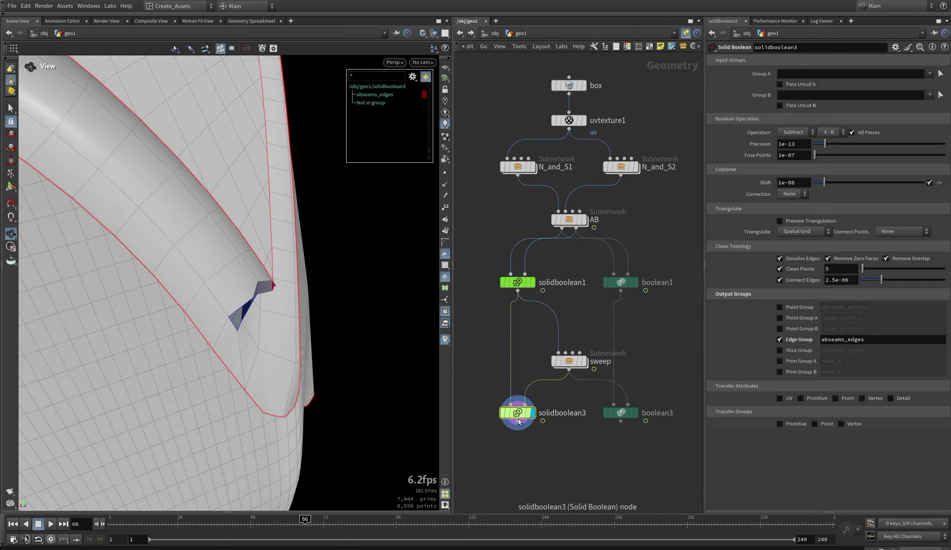
left_click(568, 360)
left_click_drag(297, 308, 242, 314)
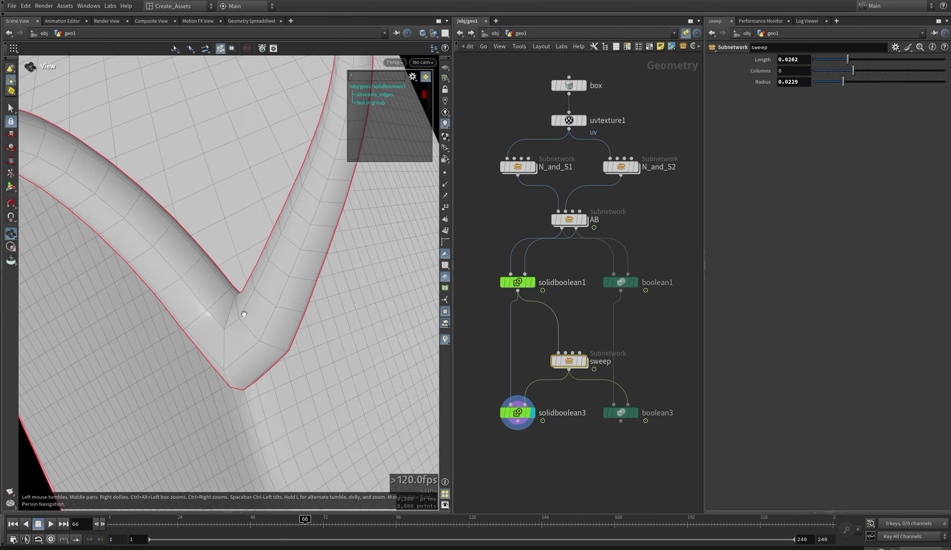
left_click(584, 361)
left_click_drag(293, 333, 267, 346)
left_click(532, 413)
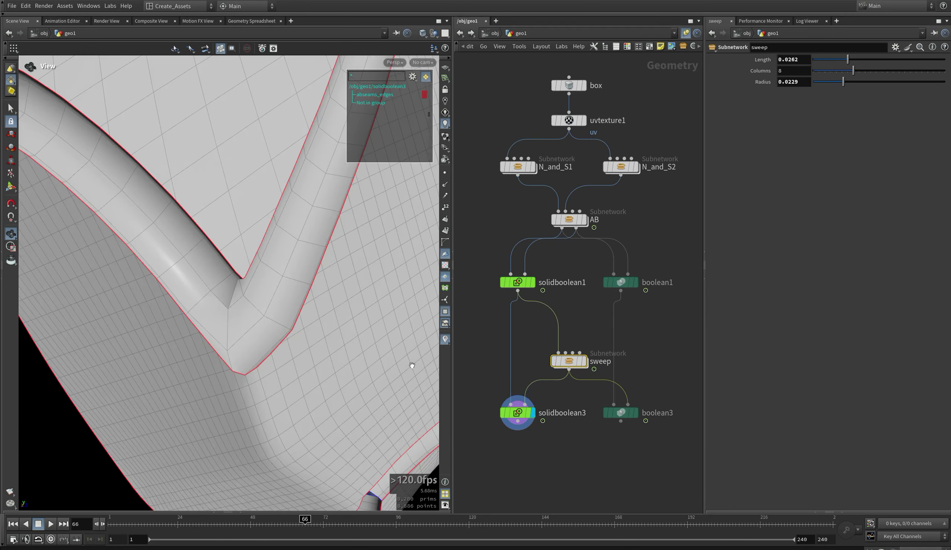
Play the animation while switching the display between solidboolean3 and boolean3, and stop at frame 70.
left_click(51, 523)
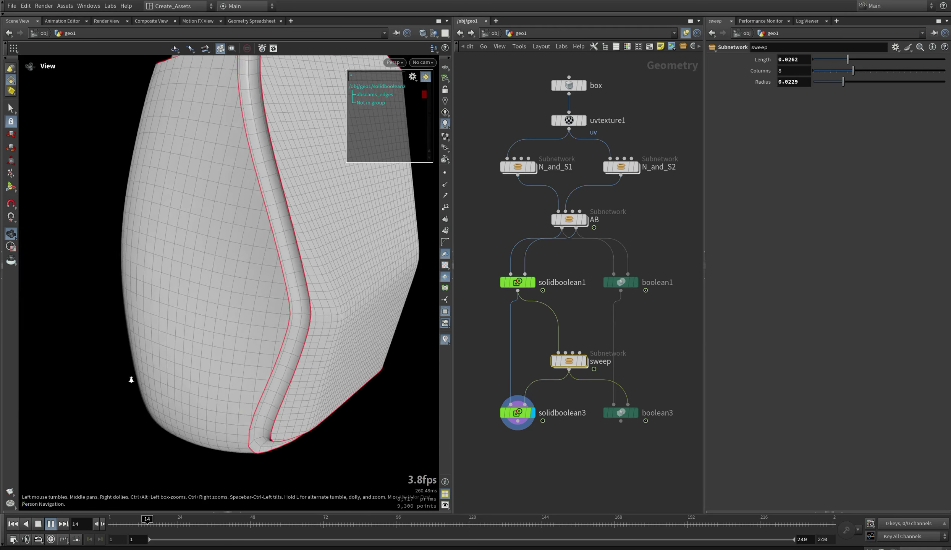
left_click(633, 412)
left_click(619, 413)
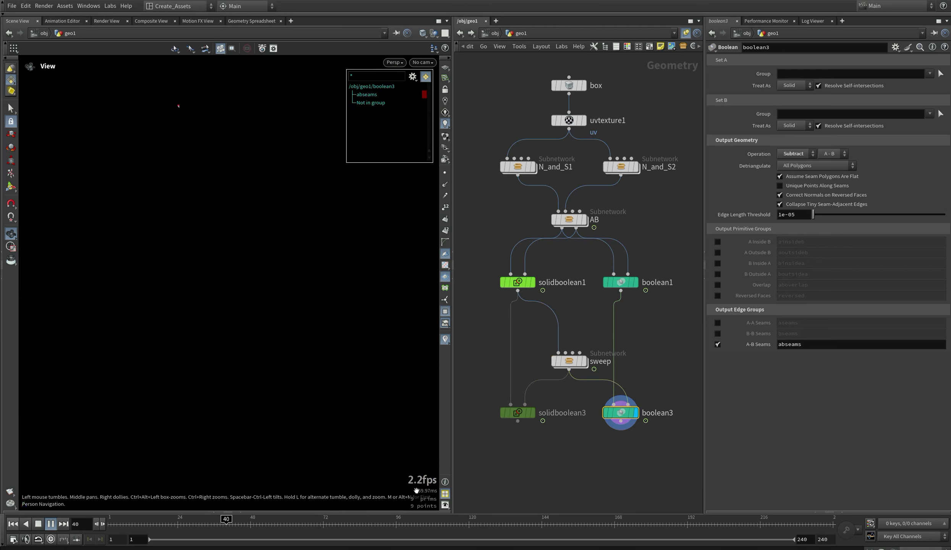
left_click(532, 412)
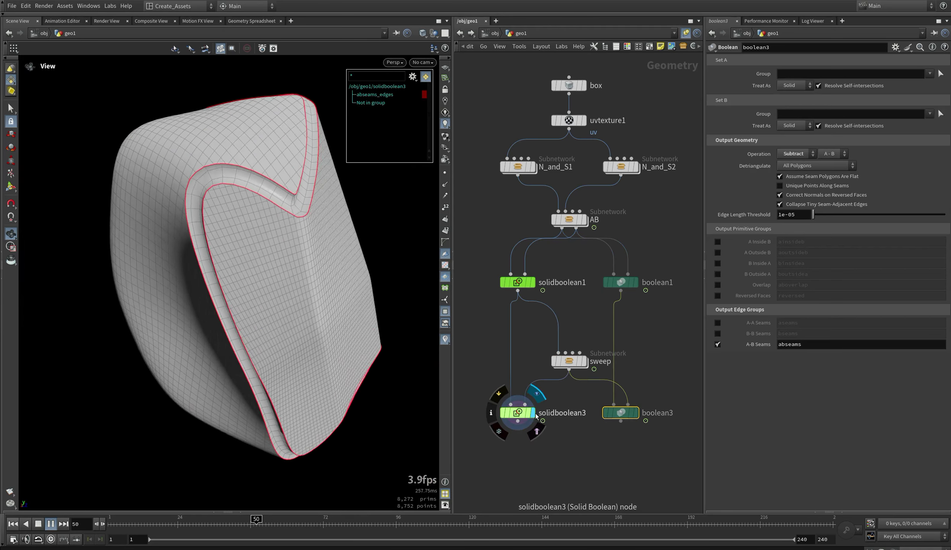
left_click(51, 523)
Display solidboolean1's geometry and show its parameters.
scroll(214, 401, "down", 3)
left_click(530, 283)
left_click(522, 283)
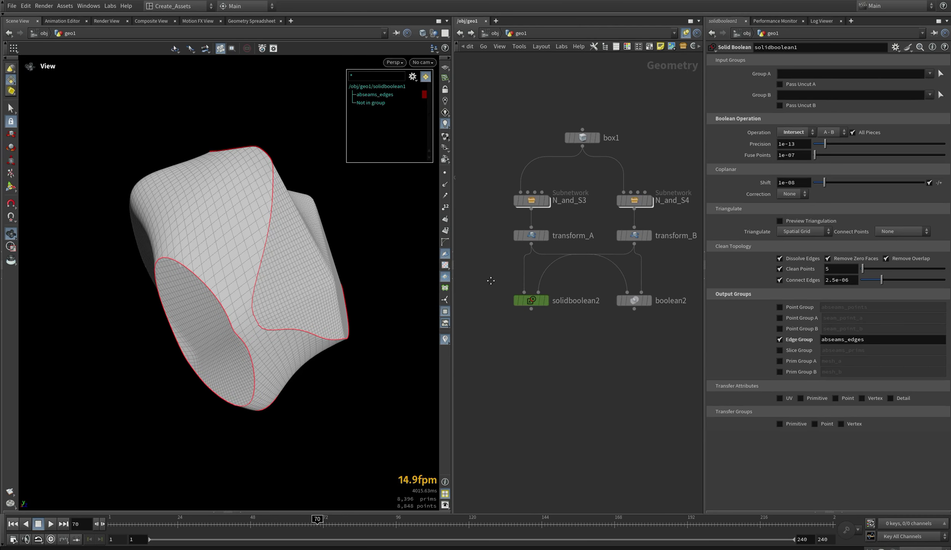
Display the transform_A and transform_B boxes in turn, and compare solidboolean2's union with boolean2's.
left_click(545, 235)
left_click(648, 235)
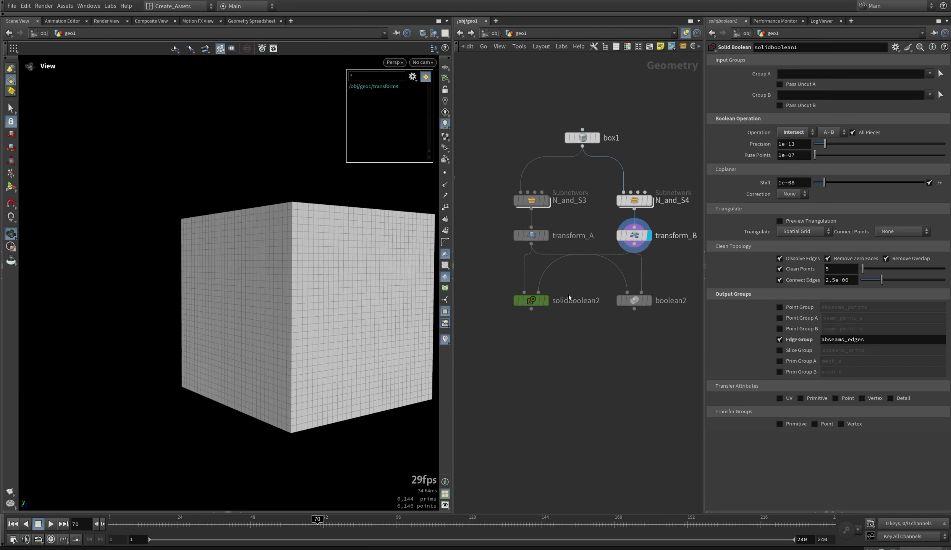
left_click(546, 300)
left_click_drag(317, 311, 334, 282)
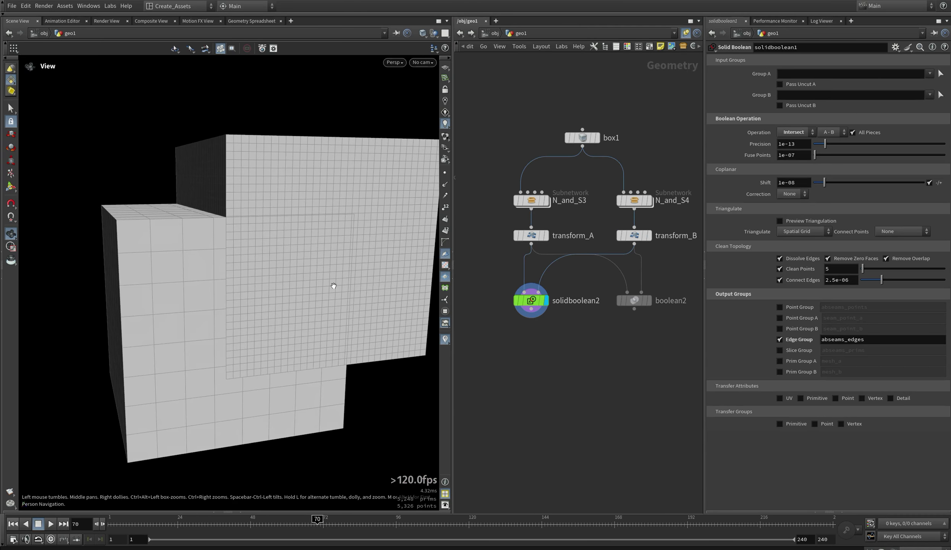
left_click(644, 305)
scroll(345, 408, "up", 3)
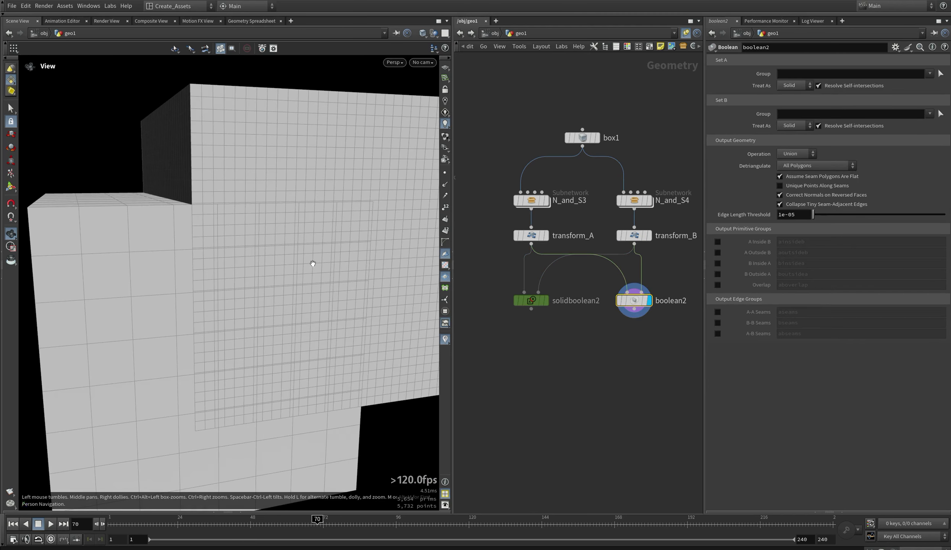
Compare the A + B and B - A variants of solidboolean2's Union, leaving it on B - A.
left_click(533, 300)
left_click(826, 163)
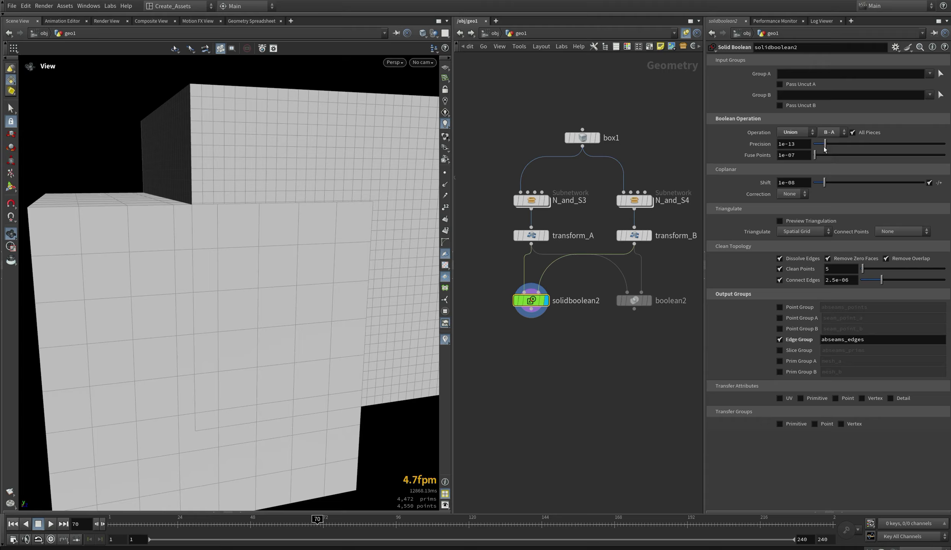
left_click_drag(329, 291, 331, 298)
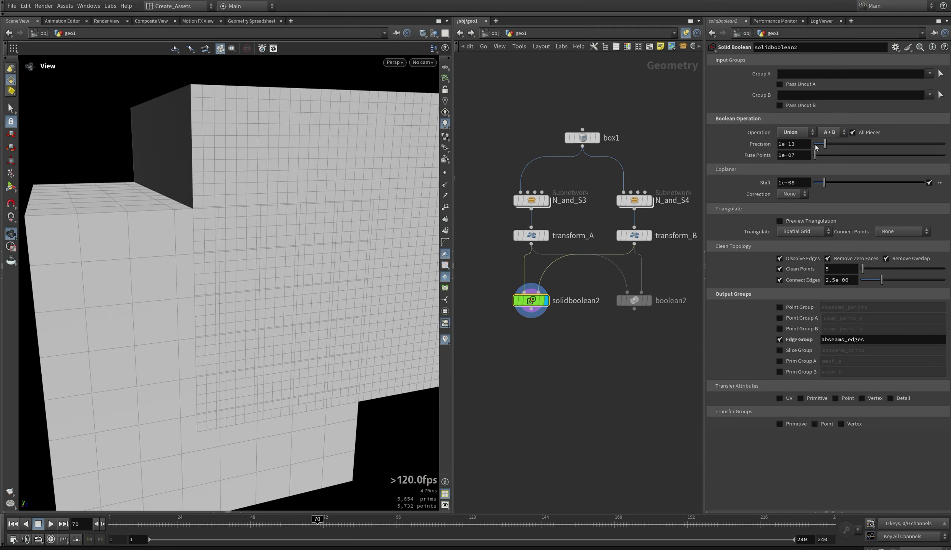
left_click(828, 154)
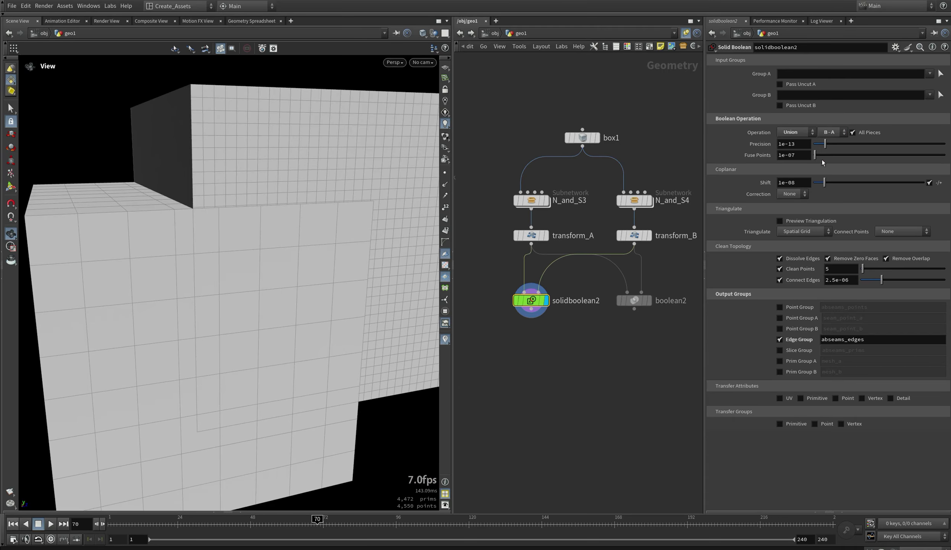
Set transform_B's Y rotation to 1e-5, and increase it to 5e-5.
left_click(632, 239)
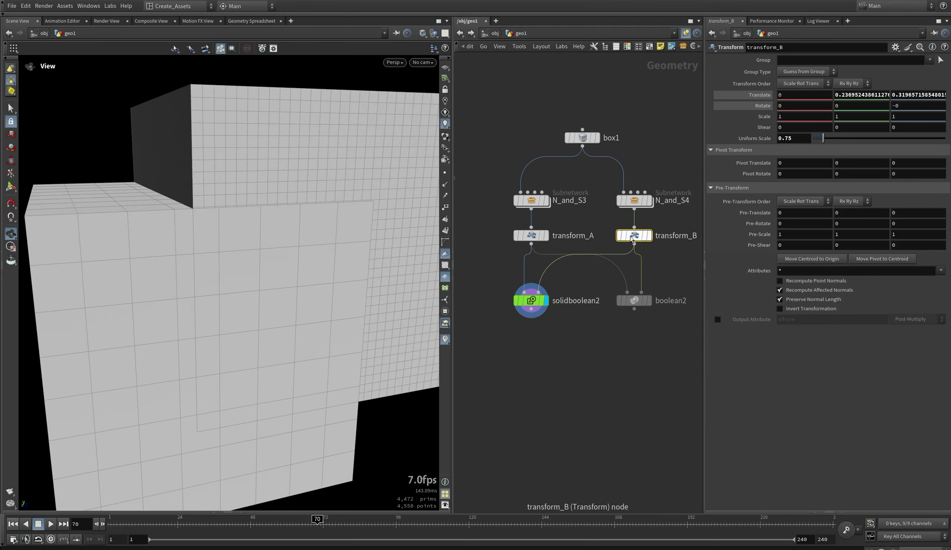
left_click(845, 105)
type("1")
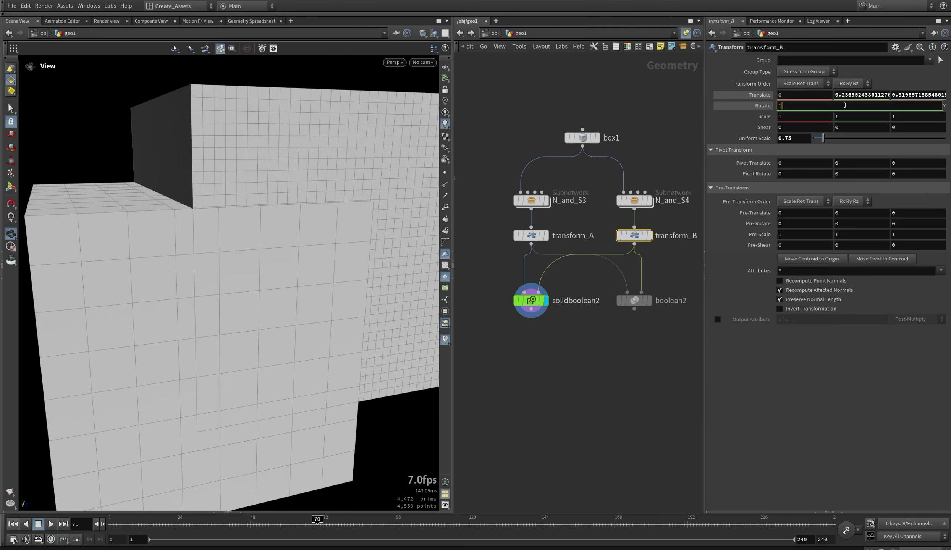
type("e-05")
key("Return")
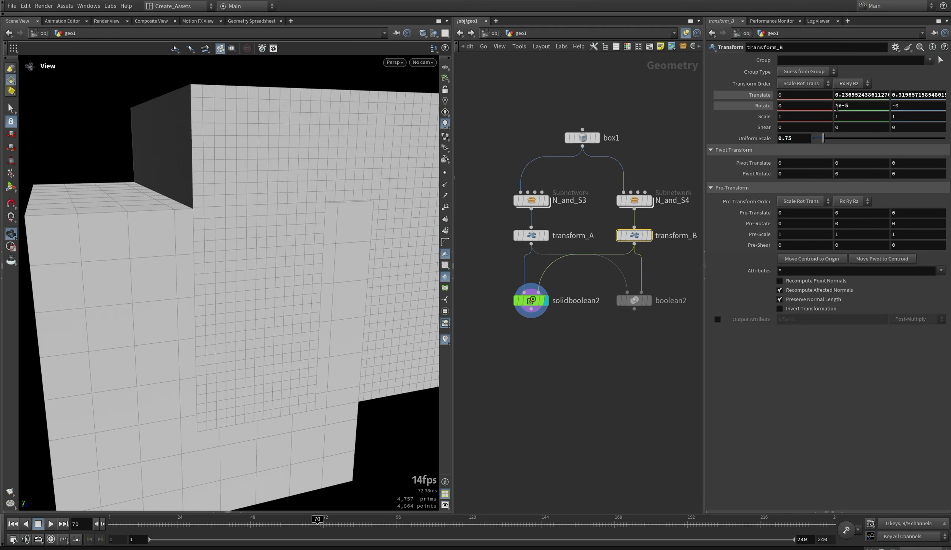
key("Return")
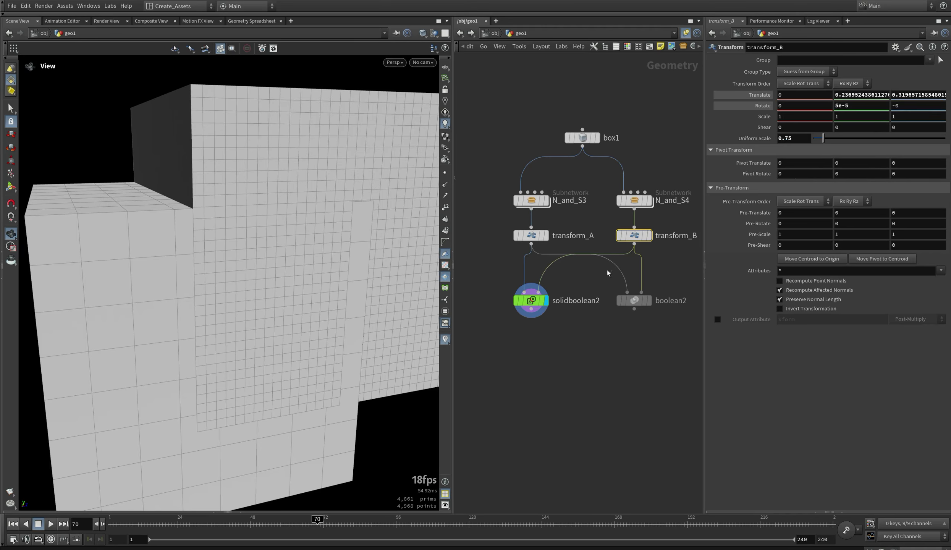
Try a Coplanar Shift of 2.76e-08 on solidboolean2 and undo it.
left_click(536, 302)
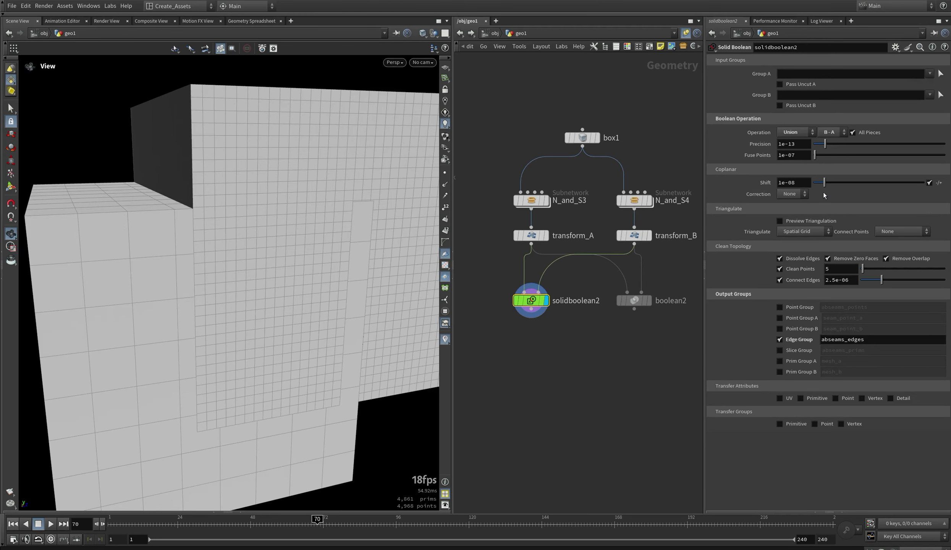
left_click_drag(824, 182, 843, 183)
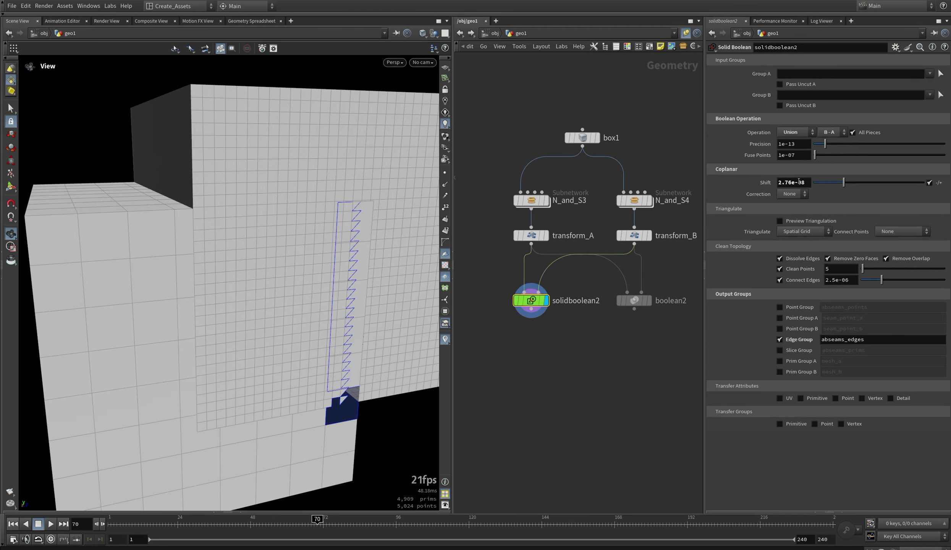
key("ctrl+z")
Inspect the coplanar faces in solidboolean2, check transform_B's Y rotation, and display boolean2's union for comparison.
left_click_drag(381, 261, 354, 258)
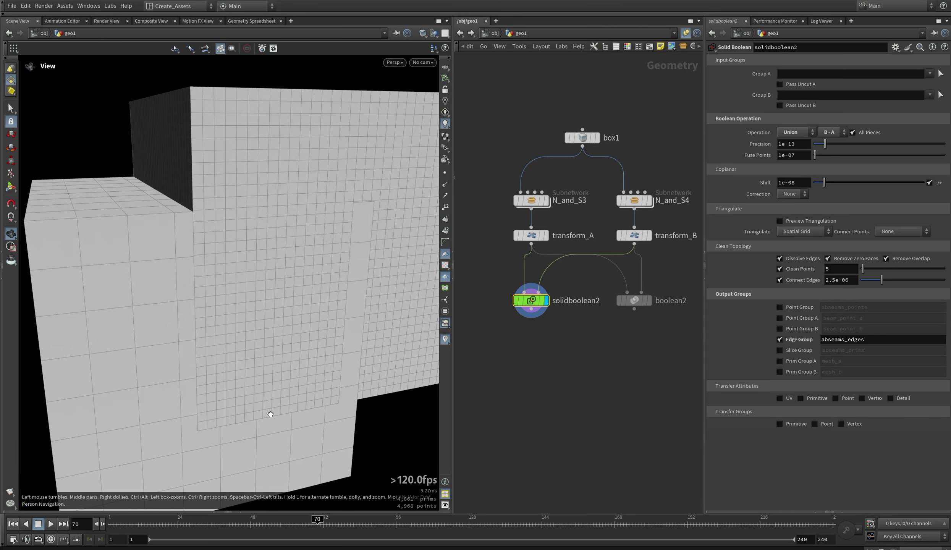
left_click_drag(270, 414, 295, 400)
left_click(634, 235)
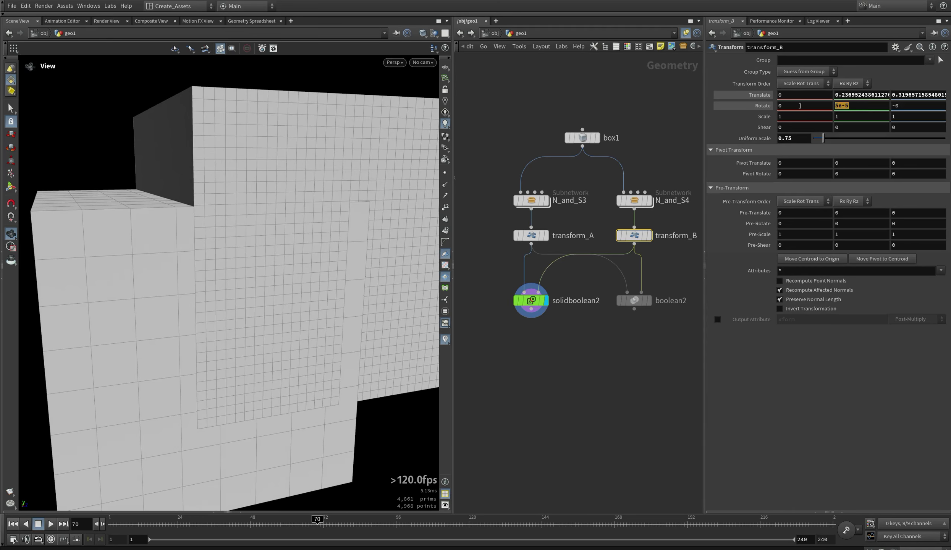
left_click(634, 301)
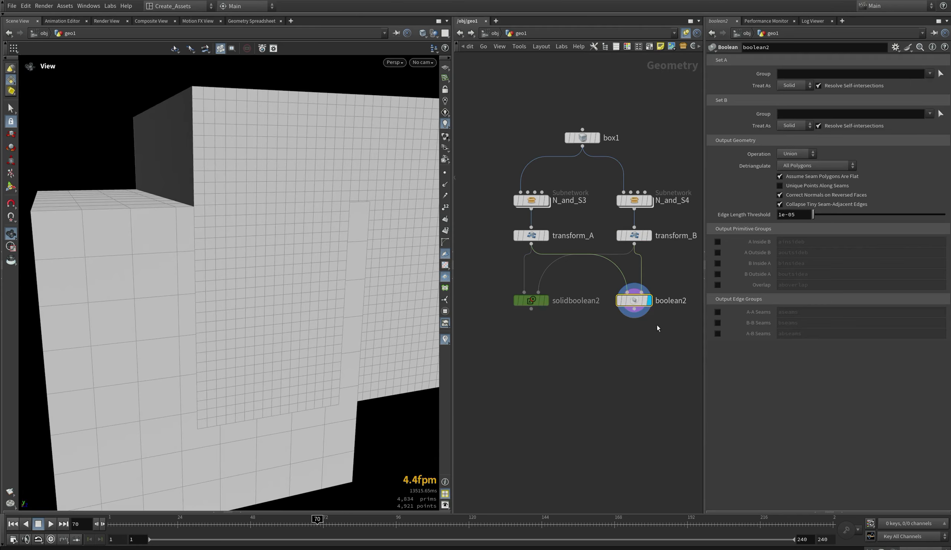
Set both solidboolean2 and boolean2 to Subtract, and switch solidboolean2's order to A - B.
left_click(528, 303)
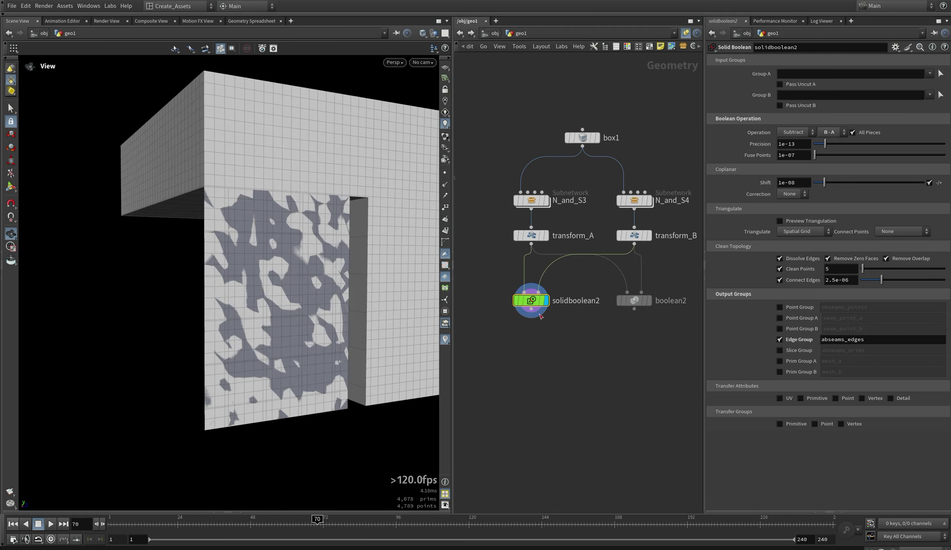
left_click(649, 301)
left_click(796, 154)
left_click(791, 172)
left_click(544, 301)
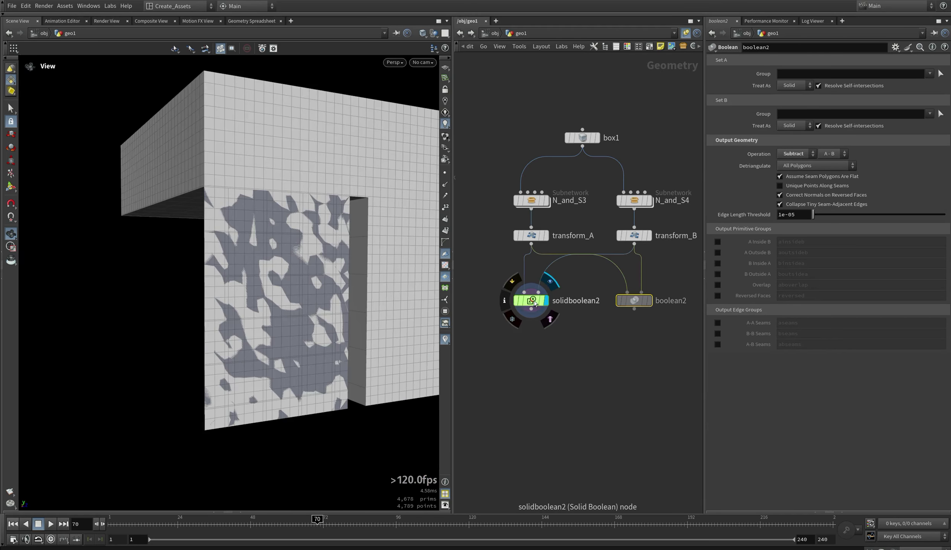
left_click(828, 132)
left_click(826, 144)
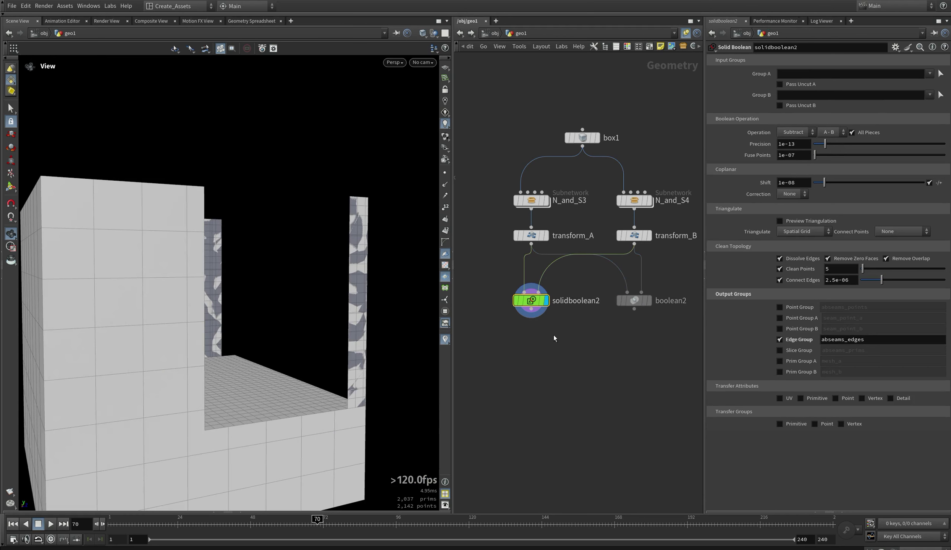
Check transform_B's Y rotation and set solidboolean2's operation back to Union.
left_click(633, 236)
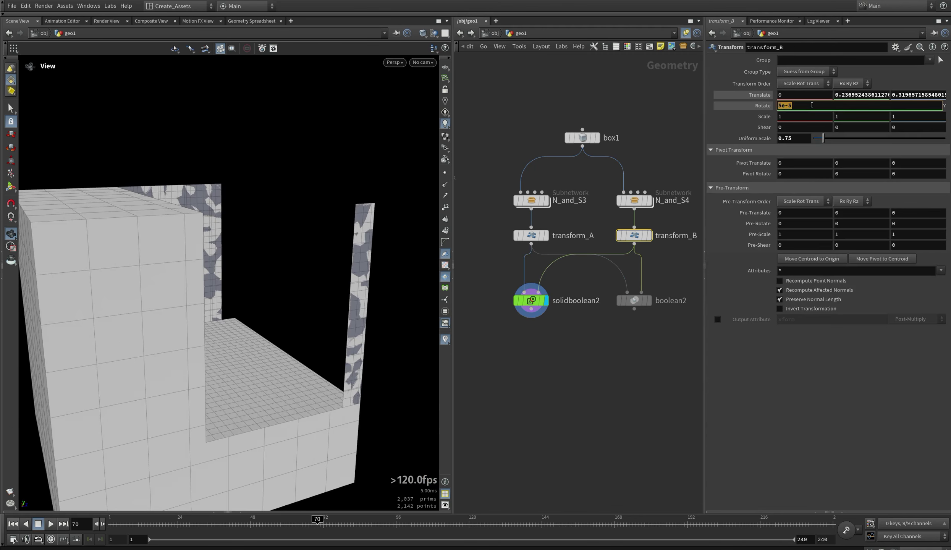
left_click(530, 300)
left_click(793, 132)
left_click(788, 145)
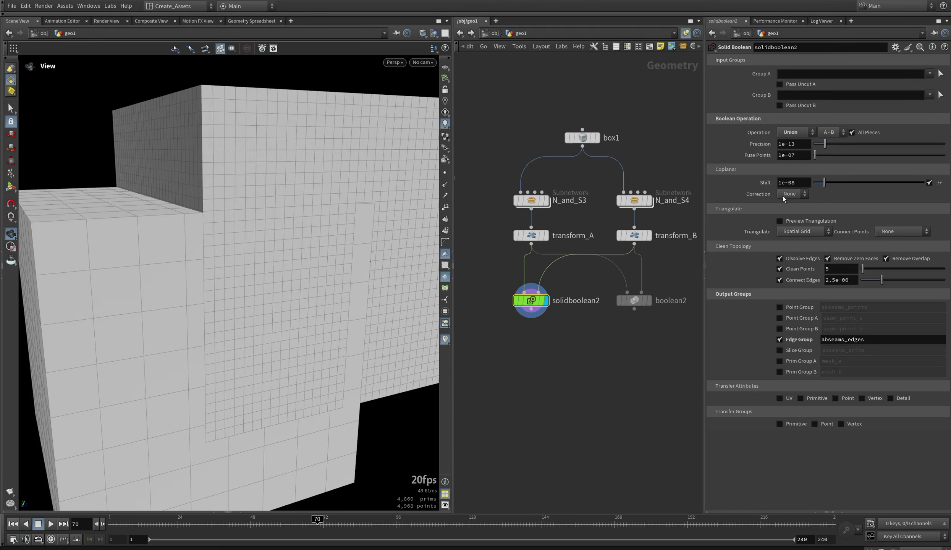
Compare solidboolean2's Coplanar Correction modes Auto, A, B, None and Both on the shared faces, leaving it on B.
left_click(786, 216)
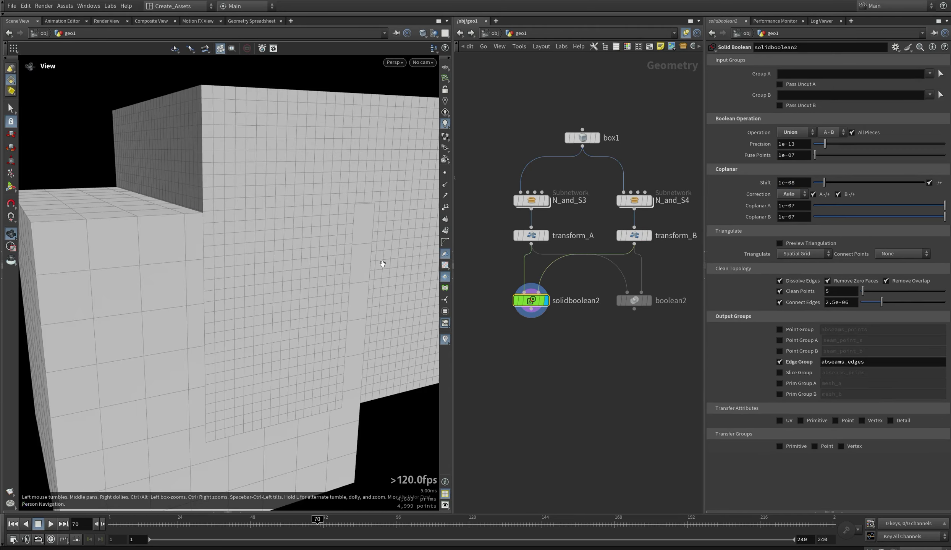
left_click_drag(383, 263, 358, 244)
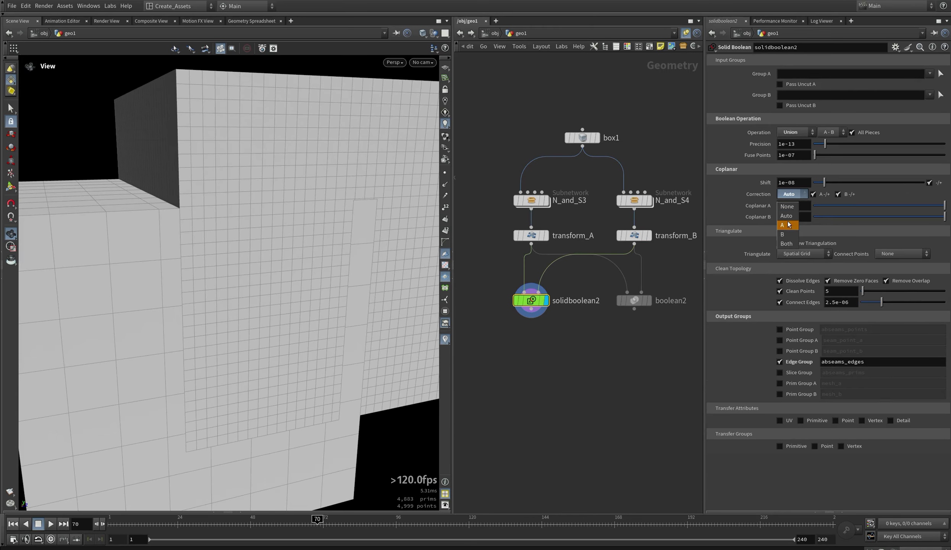
left_click(787, 224)
left_click(783, 234)
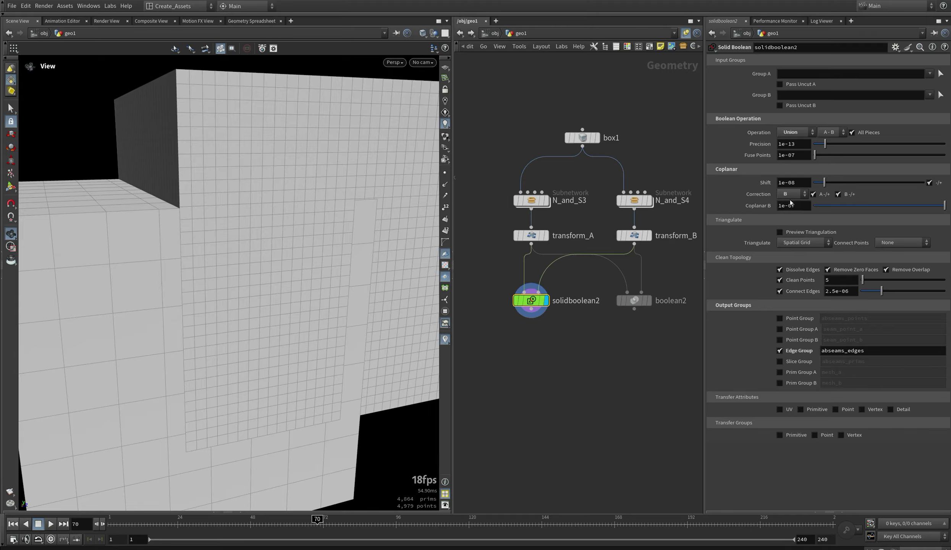
left_click(788, 206)
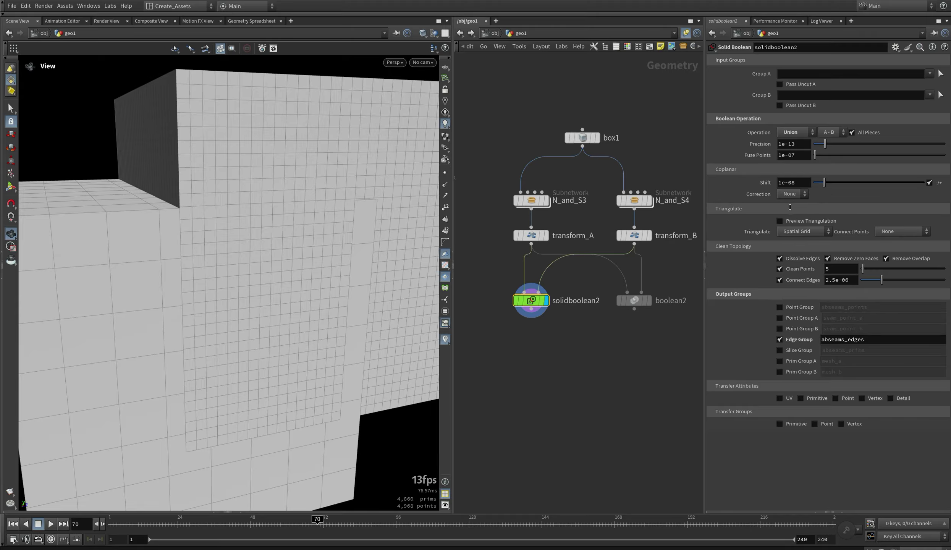
left_click(782, 244)
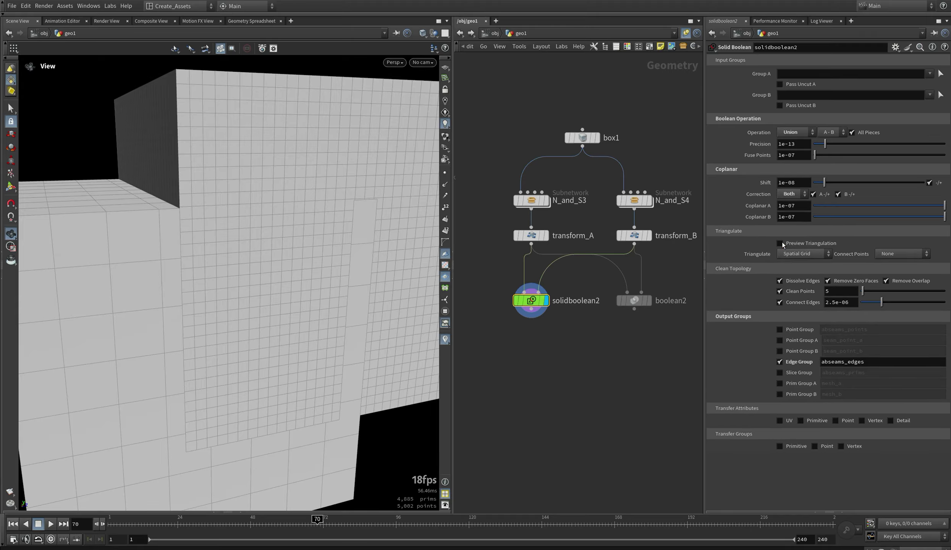
left_click(784, 233)
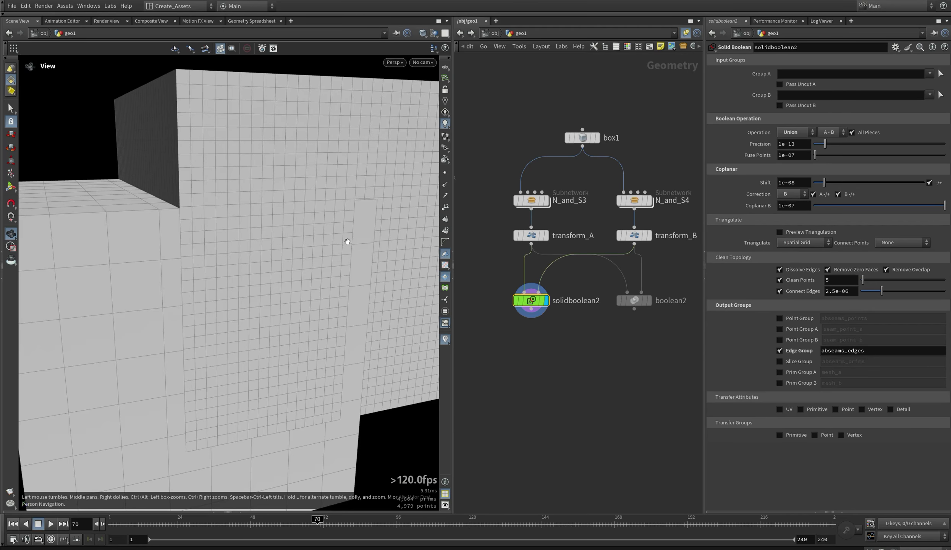
left_click_drag(346, 242, 366, 245)
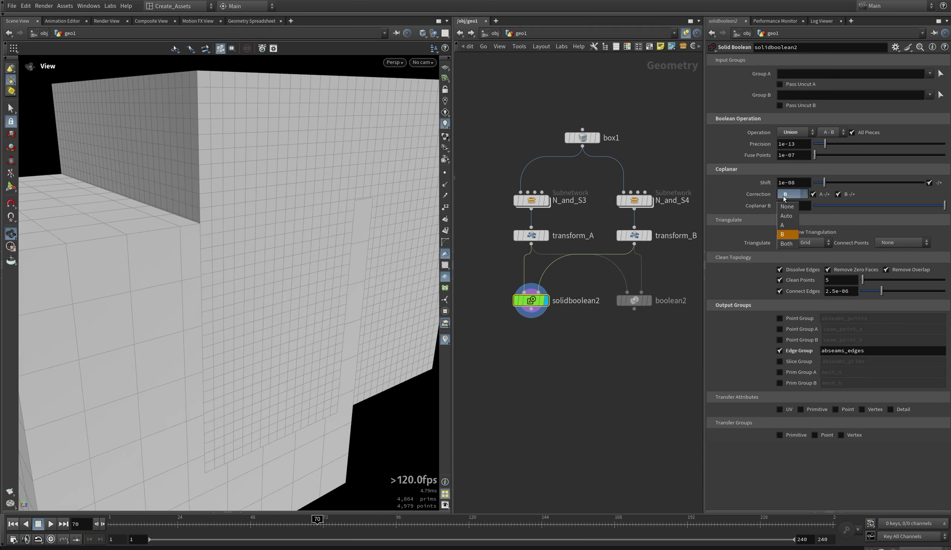
left_click_drag(363, 315, 339, 296)
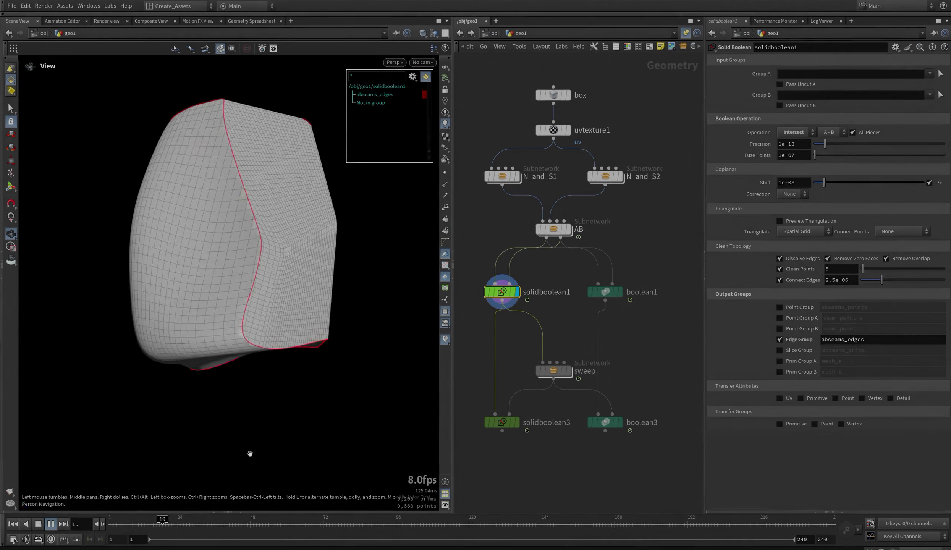